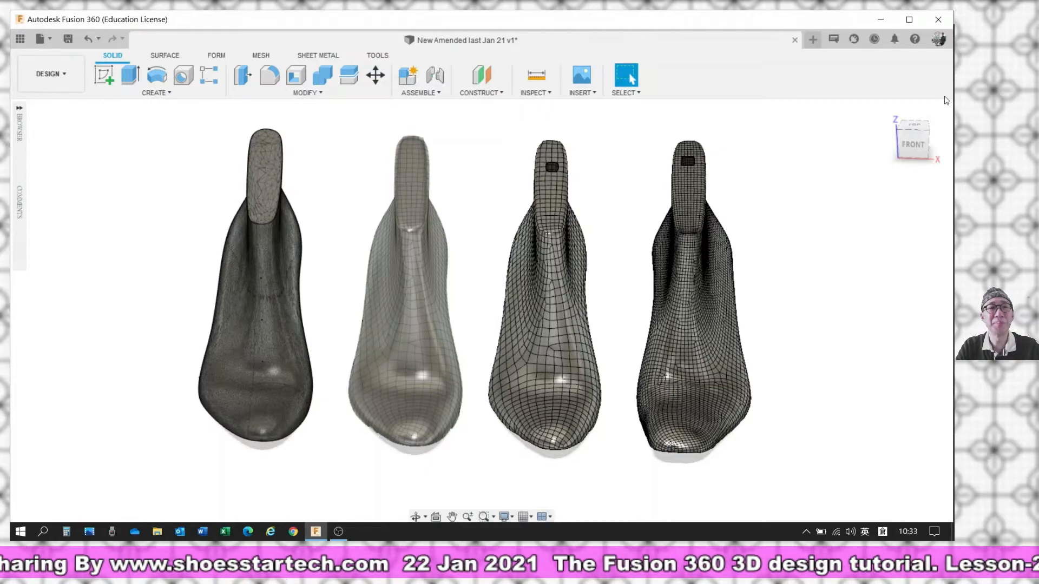
# Step: Examine the four shoe lasts in perspective, then the toe and side profile of the densely meshed square-toed last
pyautogui.moveTo(913, 140)
pyautogui.mouseDown()
pyautogui.moveTo(886, 152)
pyautogui.moveTo(888, 142)
pyautogui.mouseUp()
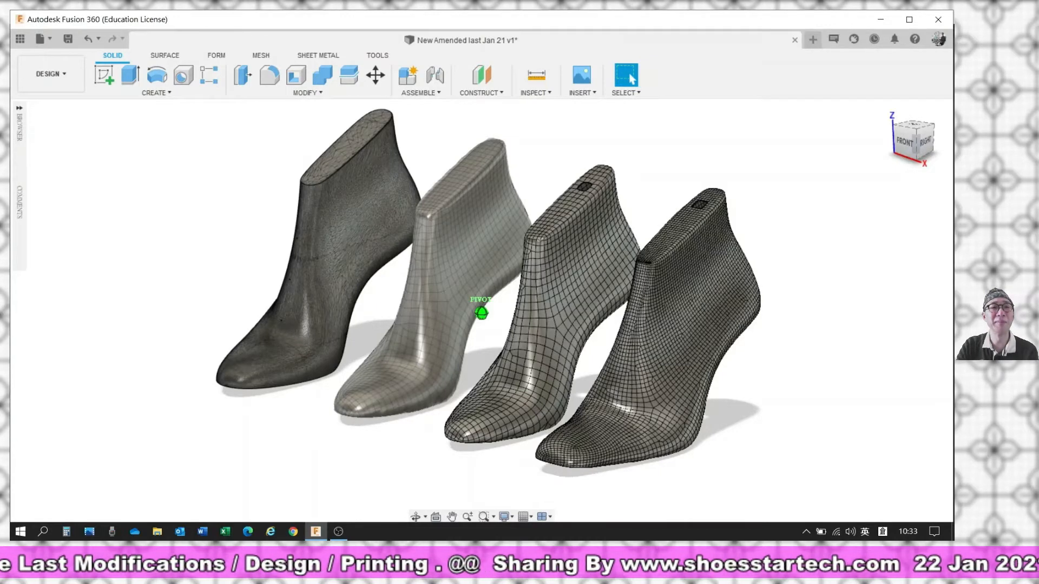
pyautogui.moveTo(581, 496)
pyautogui.keyDown('shift'); pyautogui.mouseDown(button='middle')
pyautogui.moveTo(578, 476)
pyautogui.moveTo(561, 496)
pyautogui.mouseUp(button='middle'); pyautogui.keyUp('shift')
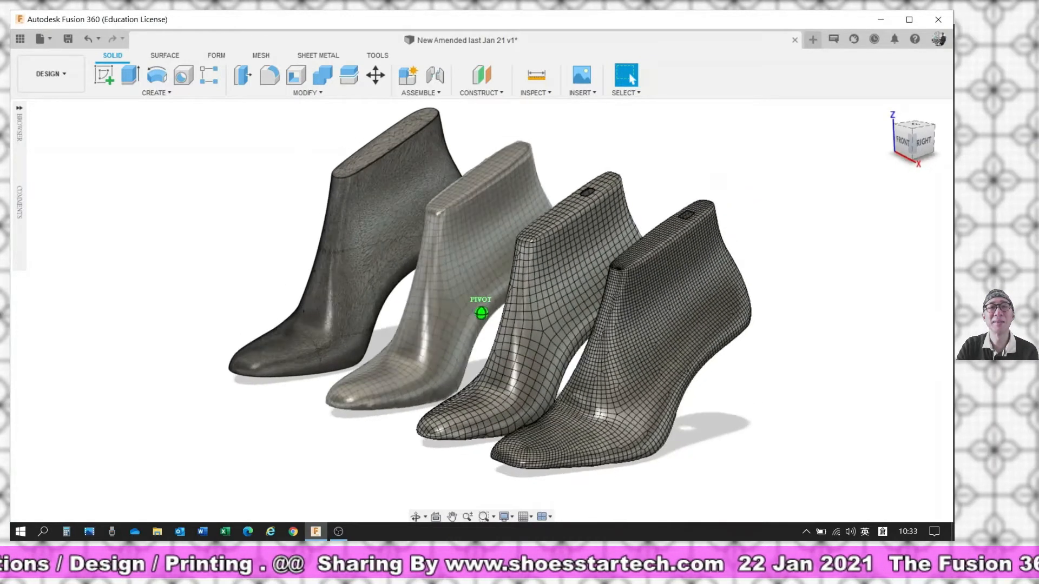
pyautogui.scroll(1, 560, 496)
pyautogui.scroll(5, 560, 496)
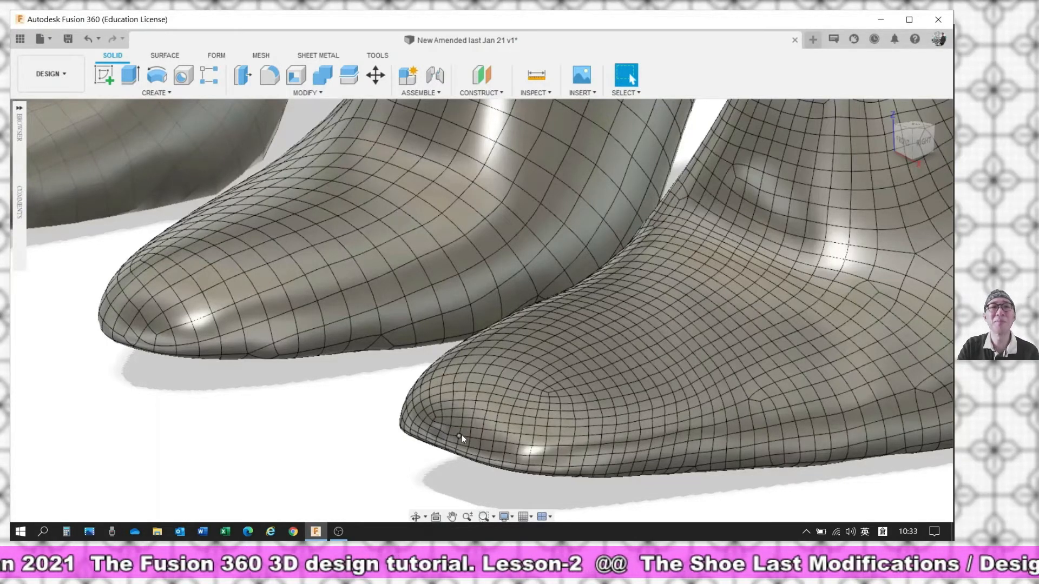
pyautogui.scroll(-3, 462, 435)
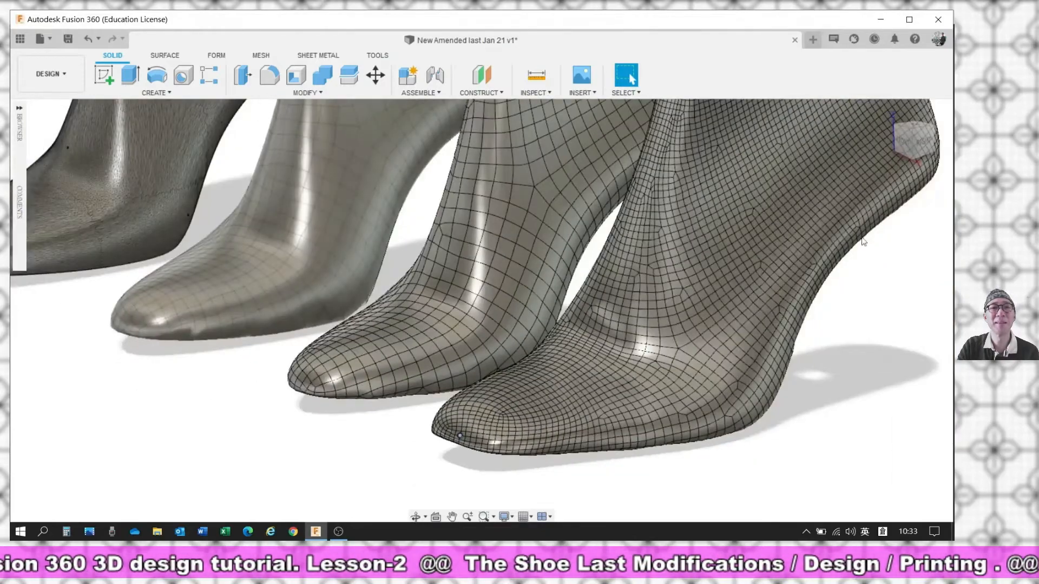
pyautogui.moveTo(918, 143)
pyautogui.mouseDown()
pyautogui.moveTo(911, 161)
pyautogui.moveTo(895, 145)
pyautogui.mouseUp()
pyautogui.moveTo(778, 246); pyautogui.dragTo(781, 251)
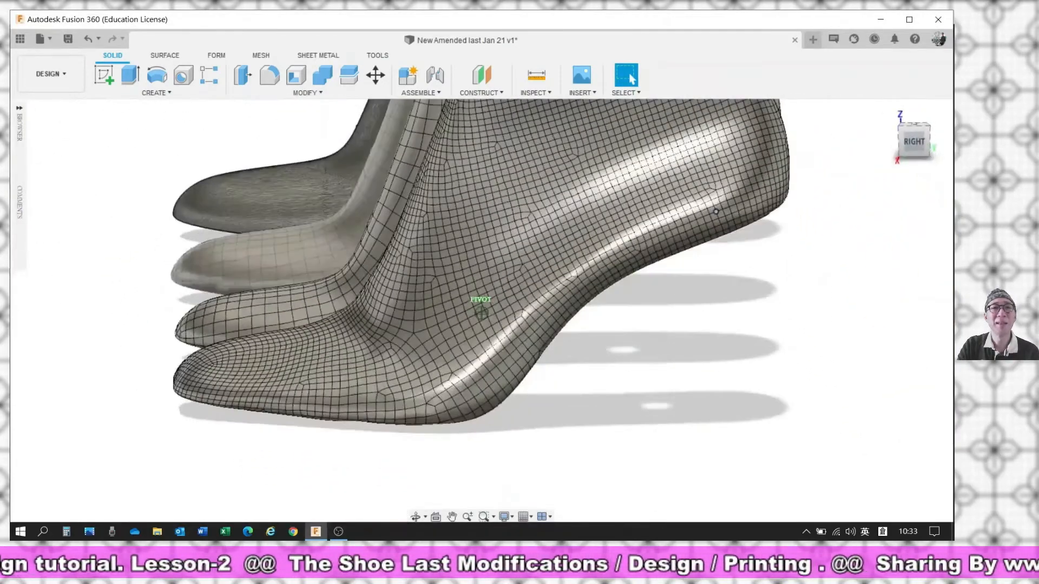
pyautogui.scroll(-4, 782, 253)
pyautogui.click(916, 142)
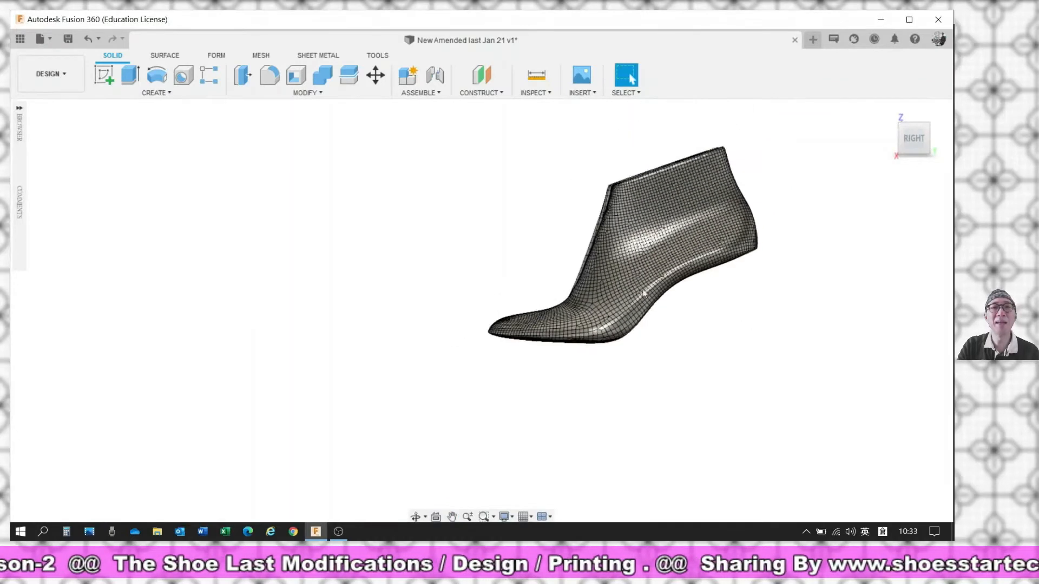
pyautogui.scroll(5, 647, 277)
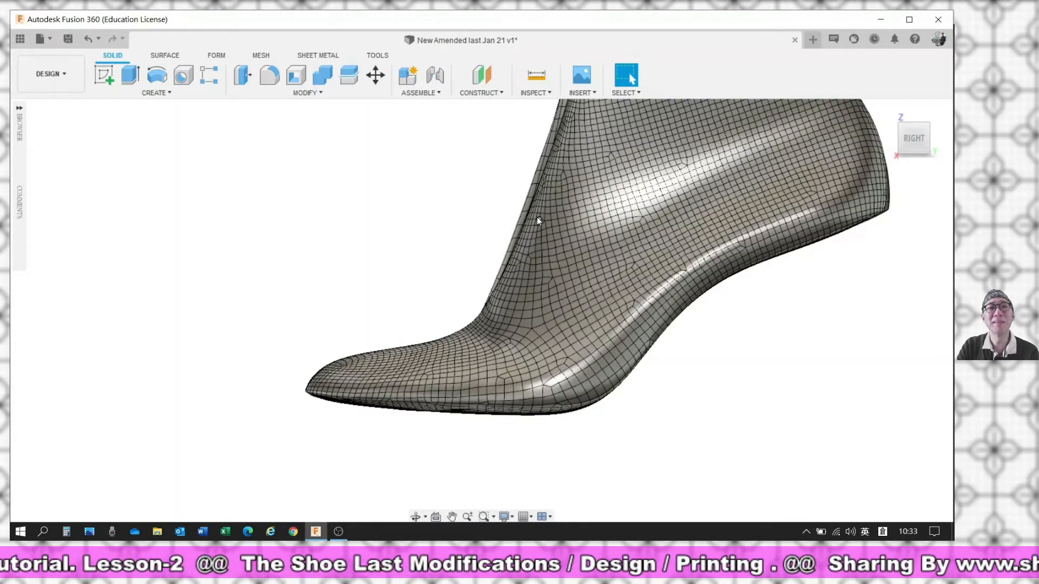
# Step: Examine the undersides of the four lasts, comparing their toe outlines, sole surfaces and heel ends
pyautogui.moveTo(916, 139)
pyautogui.mouseDown()
pyautogui.moveTo(855, 127)
pyautogui.moveTo(860, 81)
pyautogui.moveTo(909, 65)
pyautogui.moveTo(951, 291)
pyautogui.mouseUp()
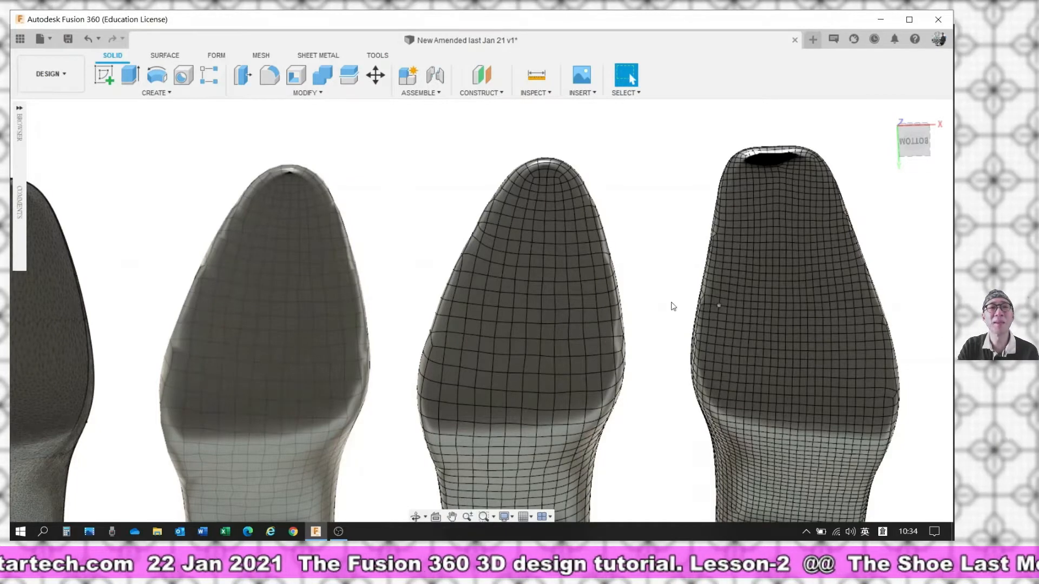
pyautogui.scroll(-3, 674, 307)
pyautogui.moveTo(861, 340); pyautogui.dragTo(846, 268, button='middle')
pyautogui.moveTo(919, 138); pyautogui.dragTo(918, 130)
pyautogui.scroll(2, 836, 434)
pyautogui.scroll(-1, 835, 433)
pyautogui.moveTo(835, 428); pyautogui.dragTo(845, 295, button='middle')
pyautogui.scroll(-1, 845, 296)
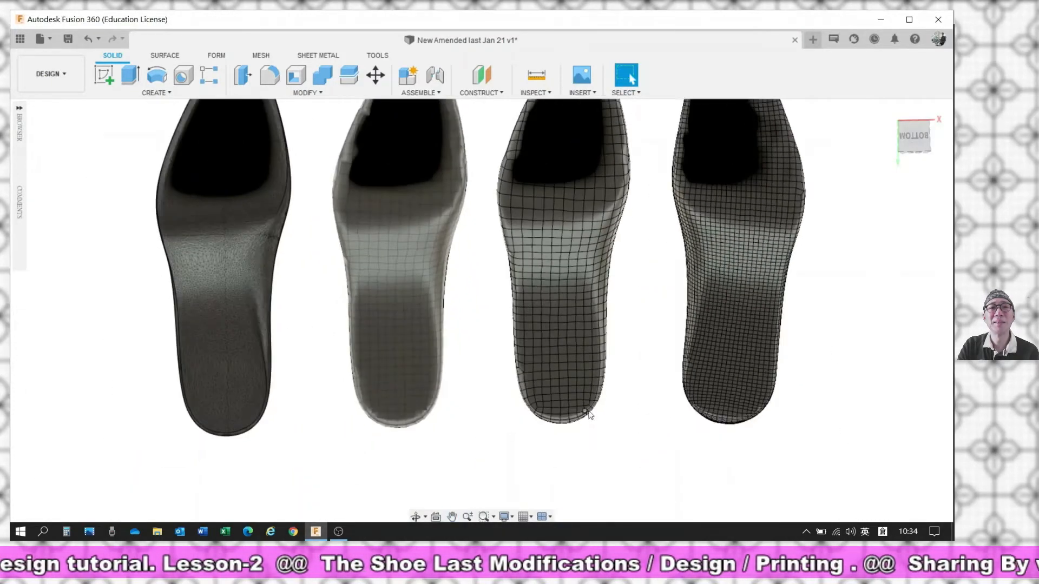
pyautogui.scroll(3, 589, 416)
pyautogui.moveTo(736, 465); pyautogui.dragTo(560, 482, button='middle')
pyautogui.scroll(-1, 569, 478)
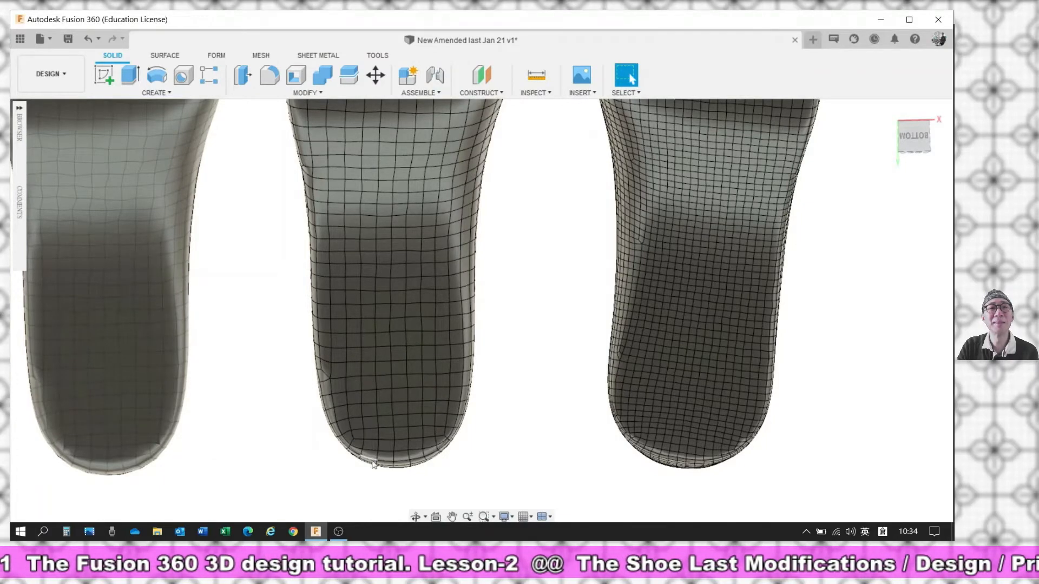
pyautogui.scroll(-3, 802, 436)
pyautogui.scroll(-1, 802, 436)
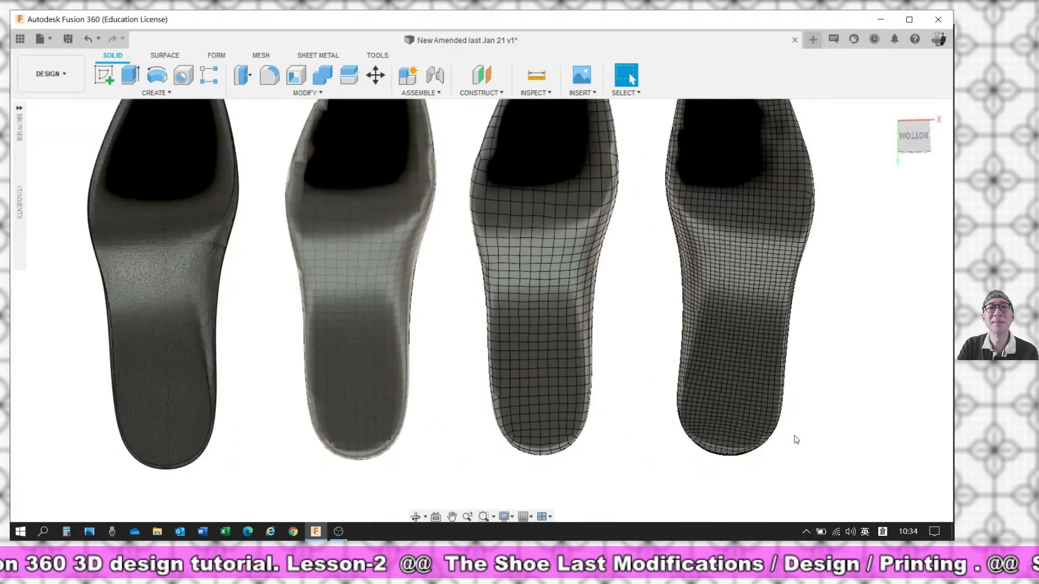
# Step: Compare the four lasts in side, top and front views
pyautogui.moveTo(920, 135)
pyautogui.mouseDown()
pyautogui.moveTo(921, 116)
pyautogui.moveTo(893, 185)
pyautogui.moveTo(926, 144)
pyautogui.moveTo(943, 164)
pyautogui.moveTo(916, 137)
pyautogui.mouseUp()
pyautogui.click(914, 136)
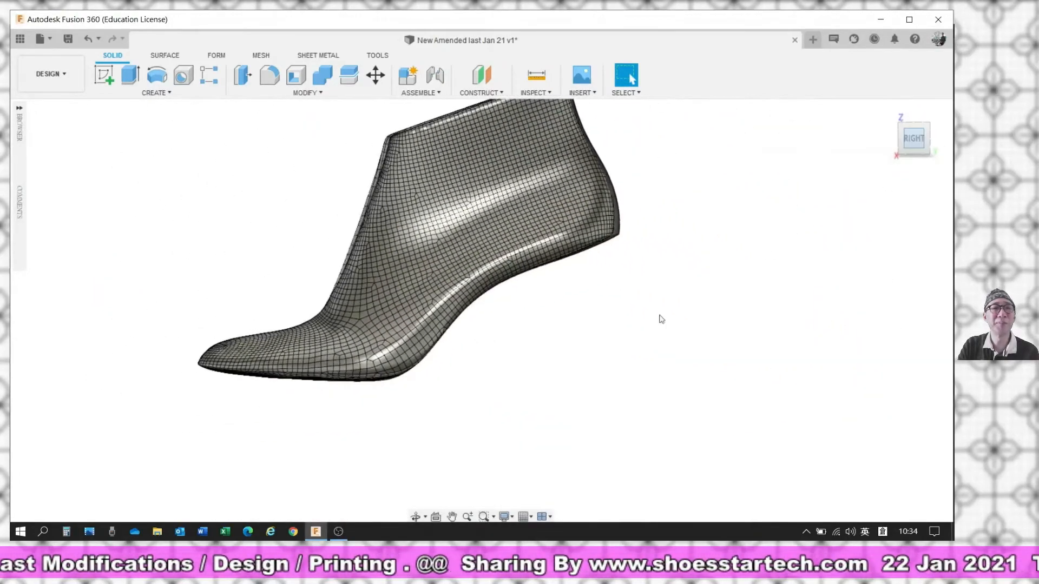
pyautogui.moveTo(667, 298); pyautogui.dragTo(665, 331, button='middle')
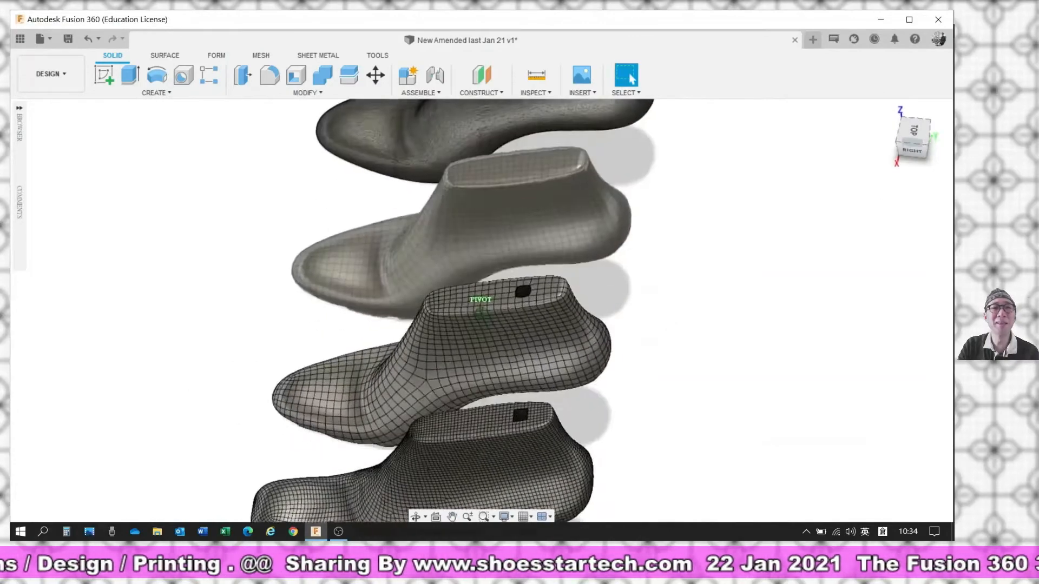
pyautogui.moveTo(936, 128); pyautogui.dragTo(914, 155)
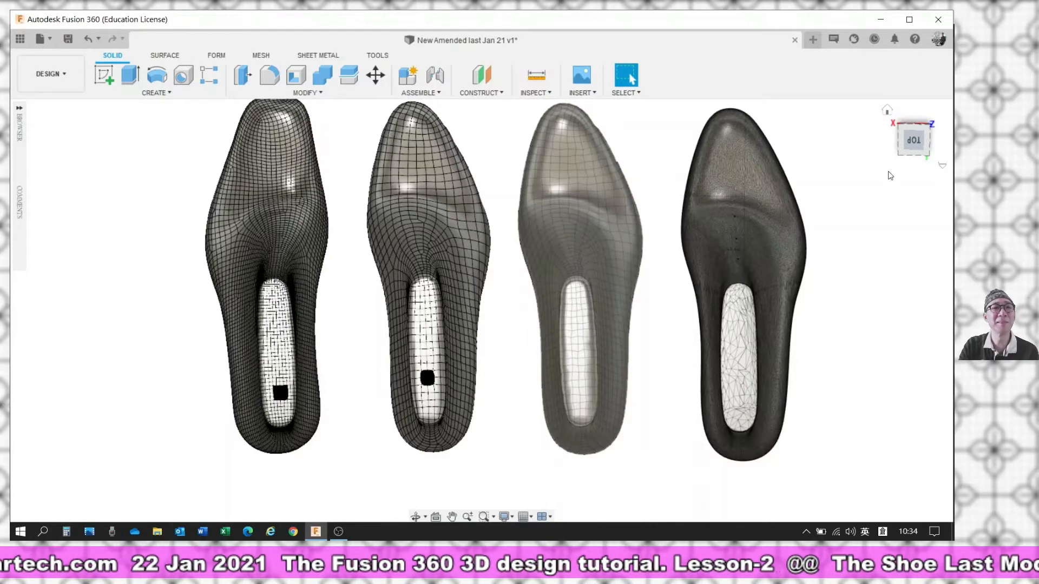
pyautogui.scroll(-2, 890, 176)
pyautogui.moveTo(874, 196); pyautogui.dragTo(797, 237, button='middle')
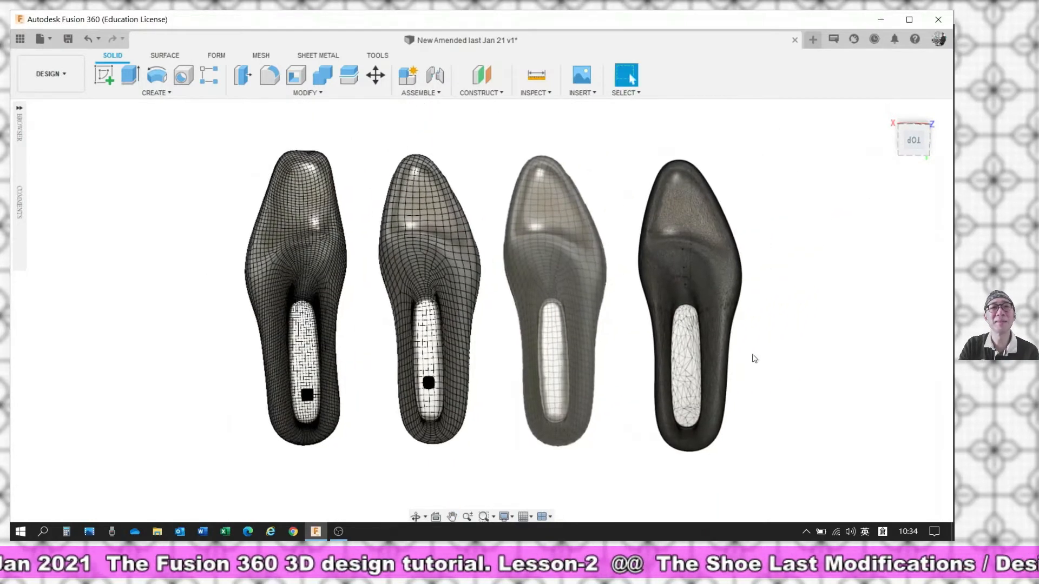
pyautogui.scroll(1, 762, 348)
pyautogui.moveTo(913, 142); pyautogui.dragTo(951, 124)
pyautogui.scroll(2, 824, 352)
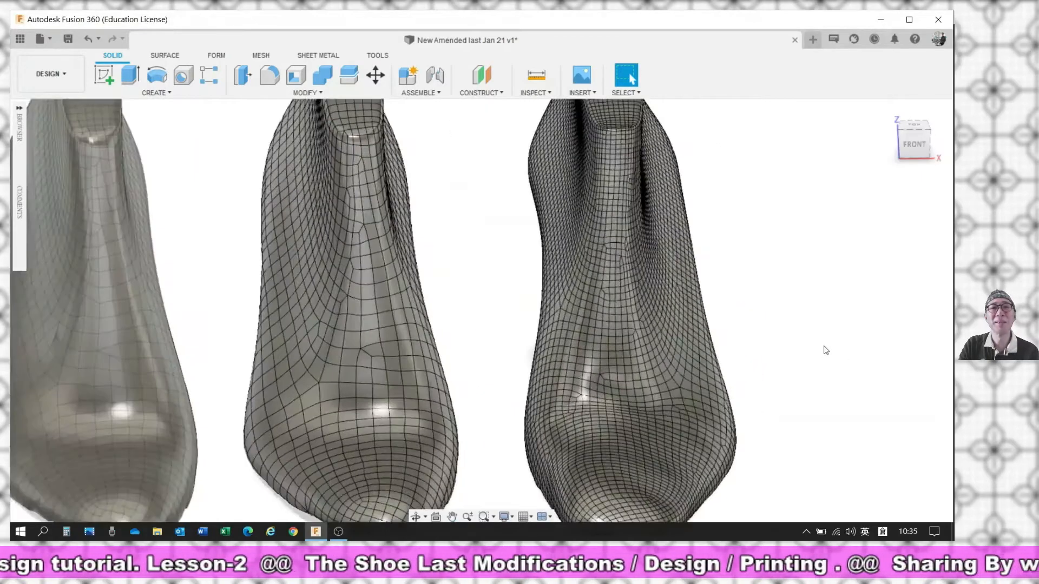
# Step: Start editing the form at a vertex on the square-toed last's toe, enabling Soft Modification with a weight of 0.730
pyautogui.scroll(-1, 826, 350)
pyautogui.click(217, 55)
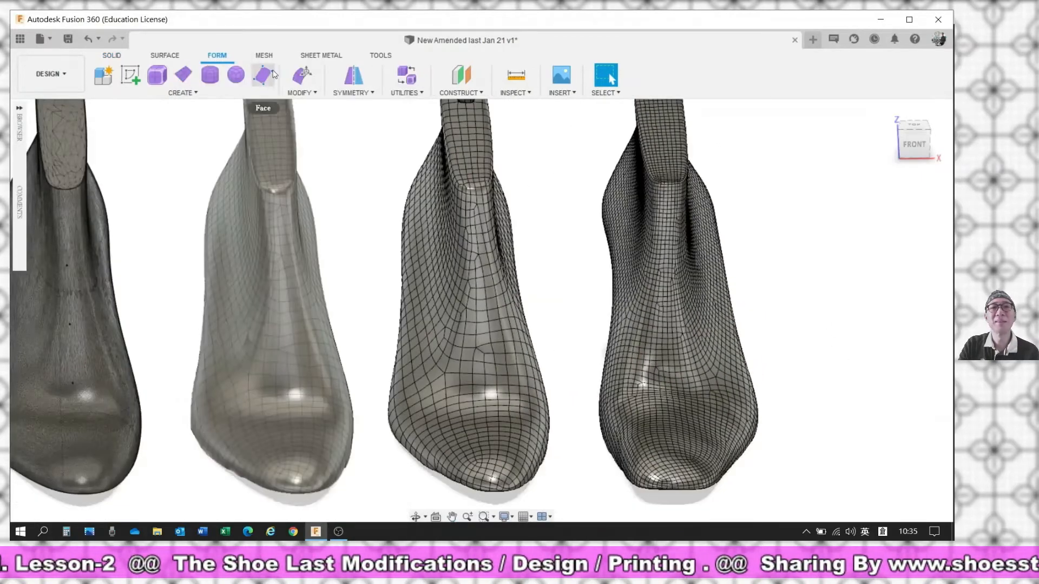
pyautogui.click(302, 74)
pyautogui.click(678, 459)
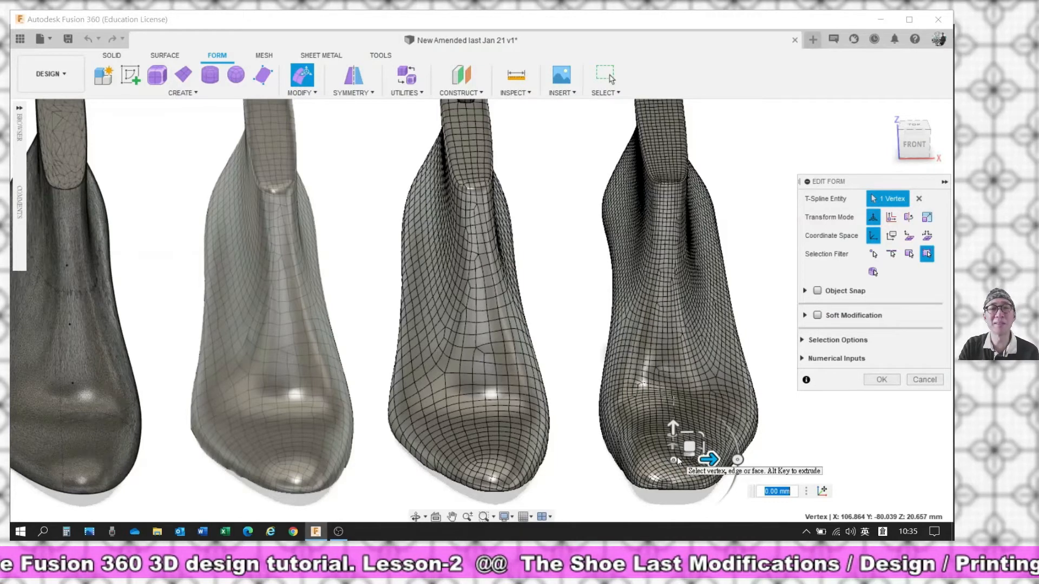
pyautogui.click(817, 315)
pyautogui.click(919, 407)
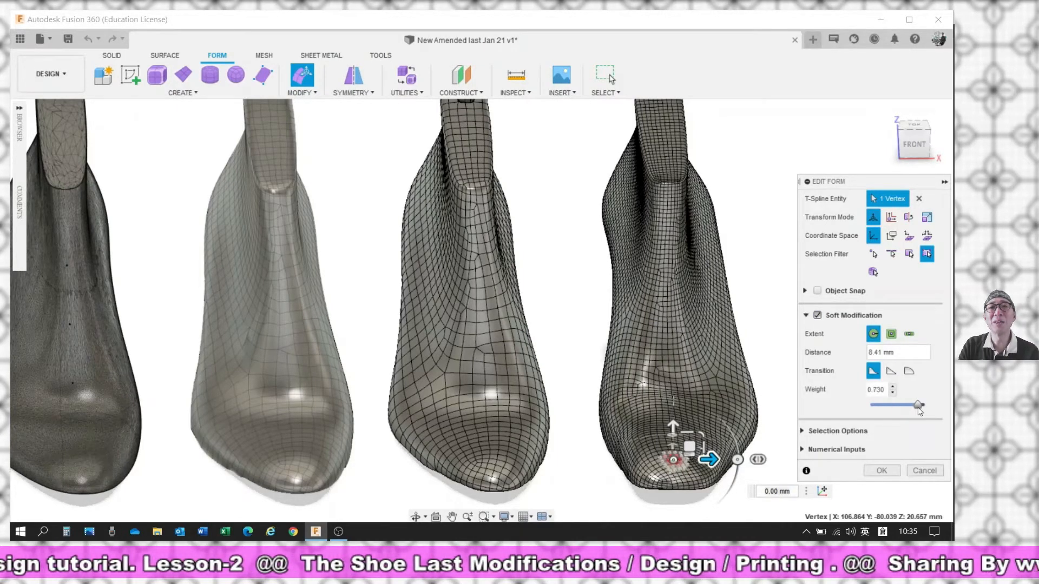
# Step: Set the soft modification distance to 80 mm and the weight to -0.421, keeping the distance-based extent
pyautogui.click(881, 352)
pyautogui.press('BackSpace')
pyautogui.press('BackSpace')
pyautogui.press('BackSpace')
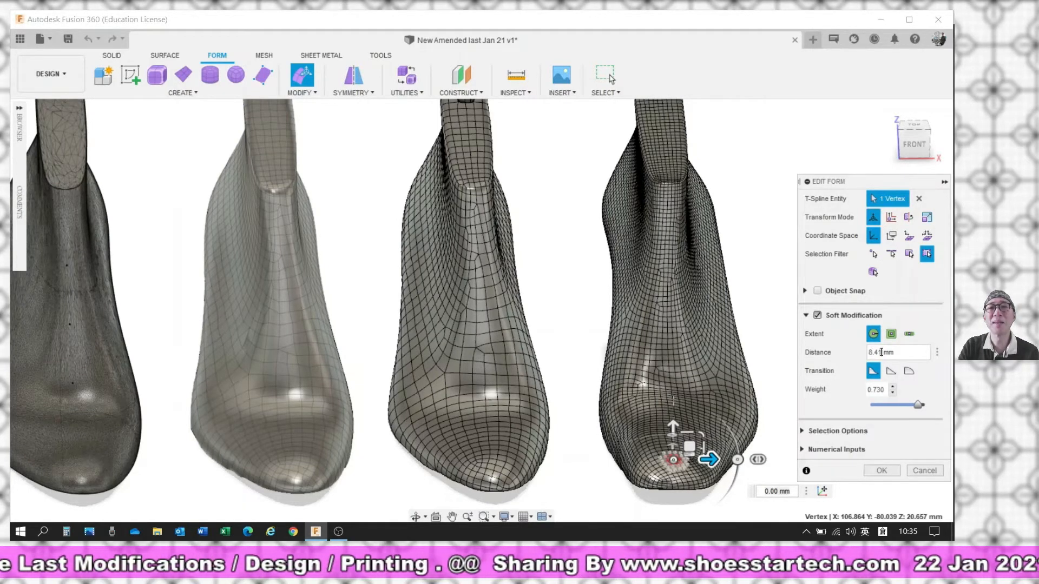
pyautogui.write('0')
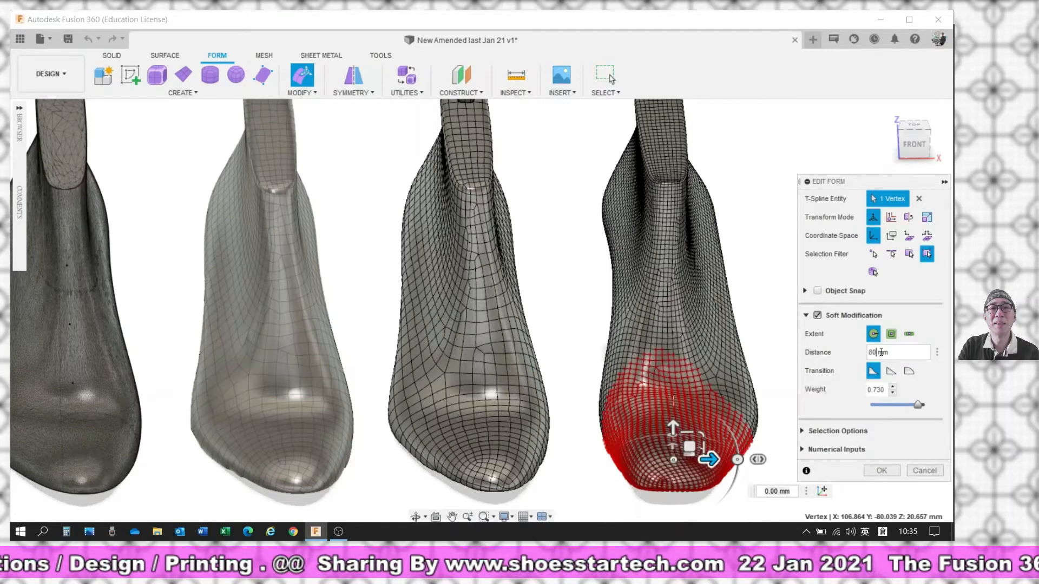
pyautogui.click(893, 394)
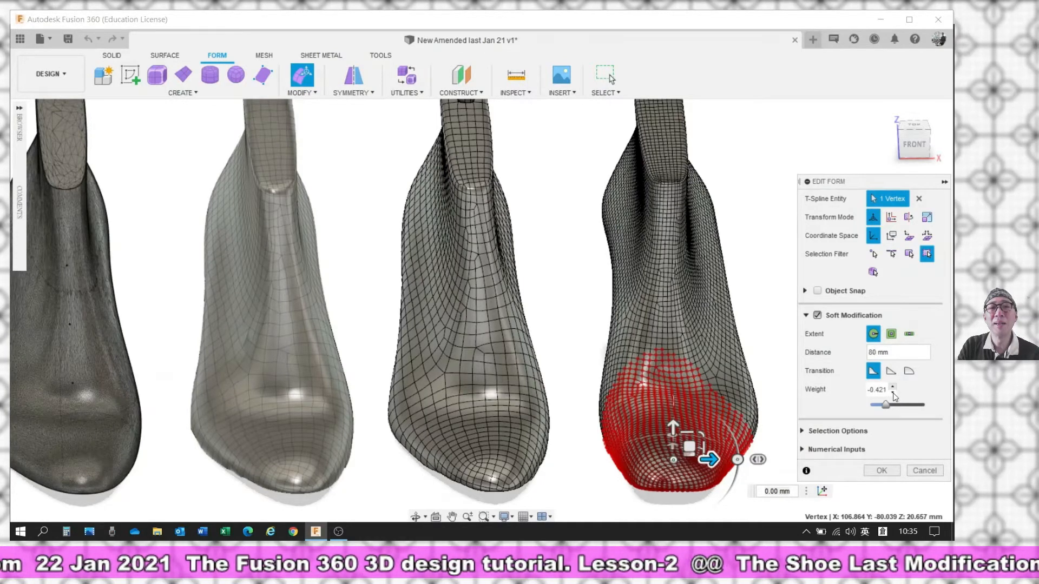
pyautogui.click(891, 334)
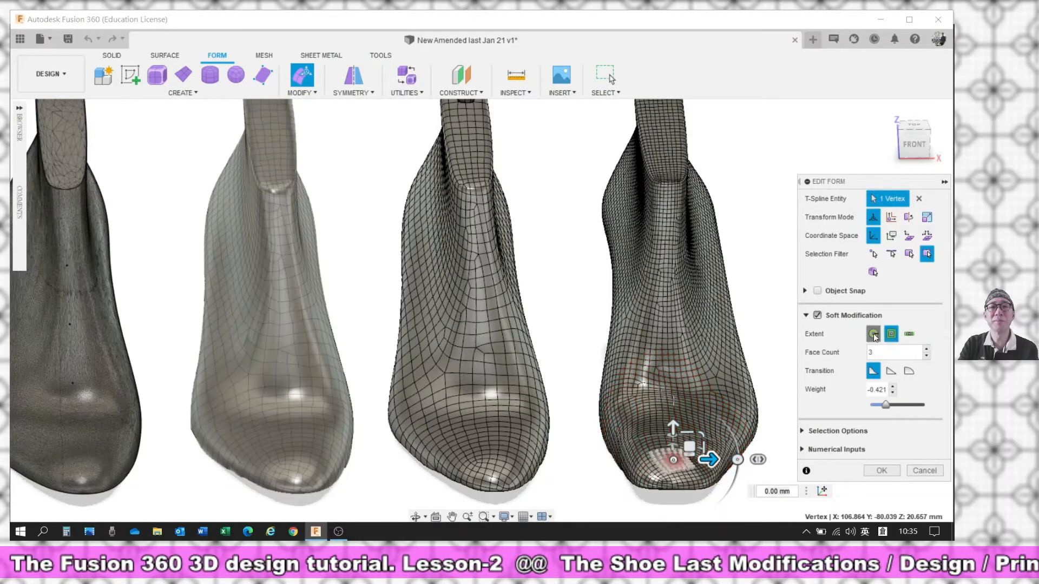
pyautogui.click(874, 334)
# Step: Move the selected toe vertex forward by -10 mm along the Y axis
pyautogui.keyDown('shift'); pyautogui.moveTo(482, 313); pyautogui.dragTo(520, 303, button='middle'); pyautogui.keyUp('shift')
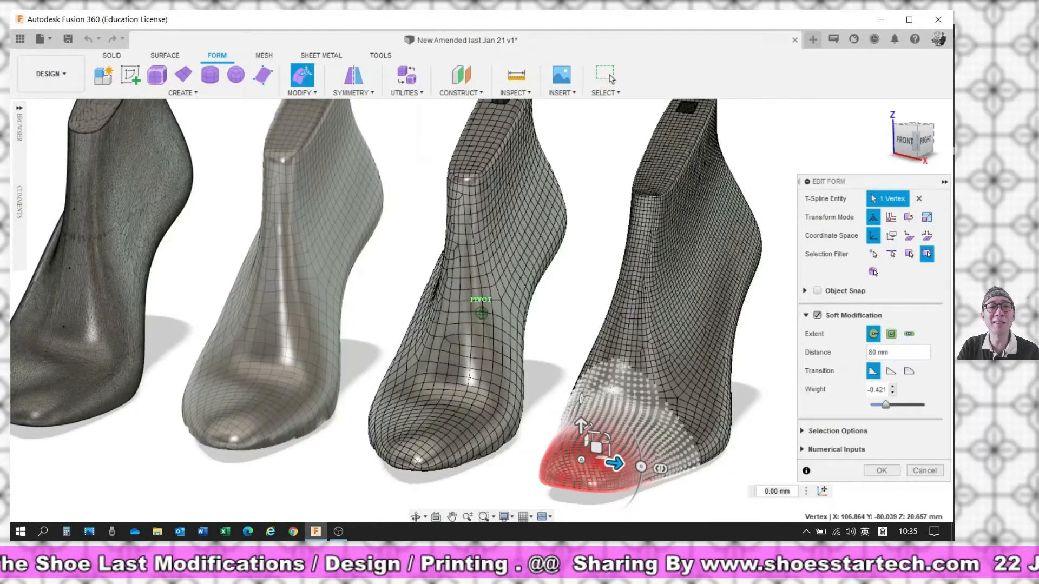
pyautogui.keyDown('shift'); pyautogui.moveTo(541, 431); pyautogui.dragTo(481, 401, button='middle'); pyautogui.keyUp('shift')
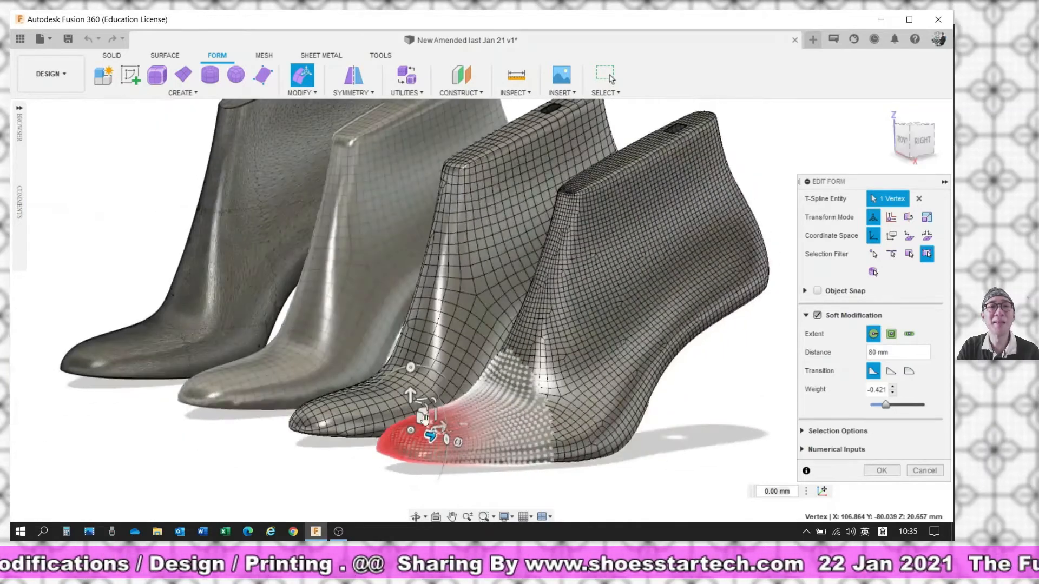
pyautogui.scroll(3, 420, 421)
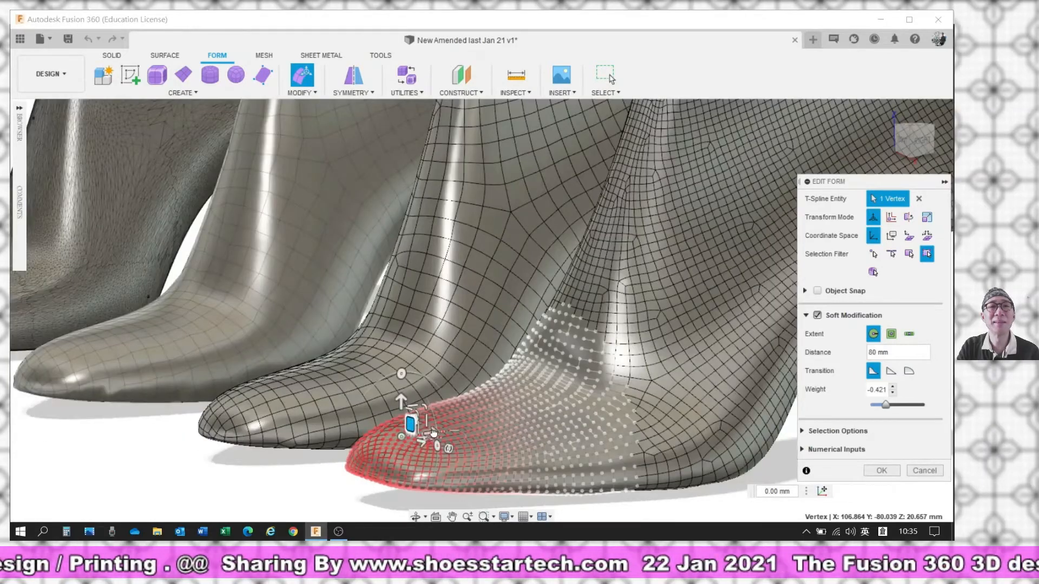
pyautogui.moveTo(430, 434); pyautogui.dragTo(401, 433)
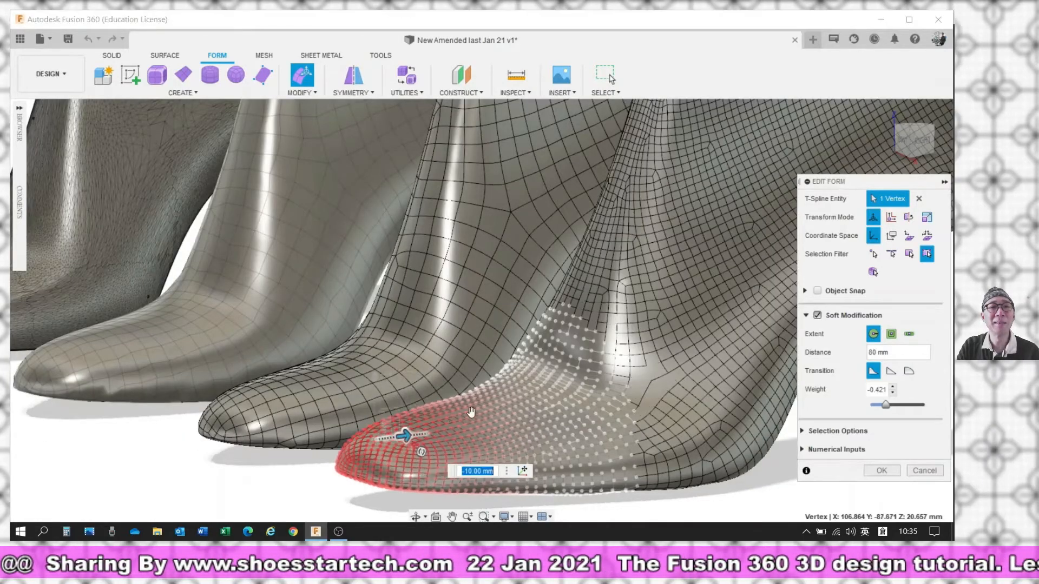
# Step: View the lasts from above with toes pointing up and set the toe vertex's Y distance to -30 mm
pyautogui.scroll(-3, 524, 386)
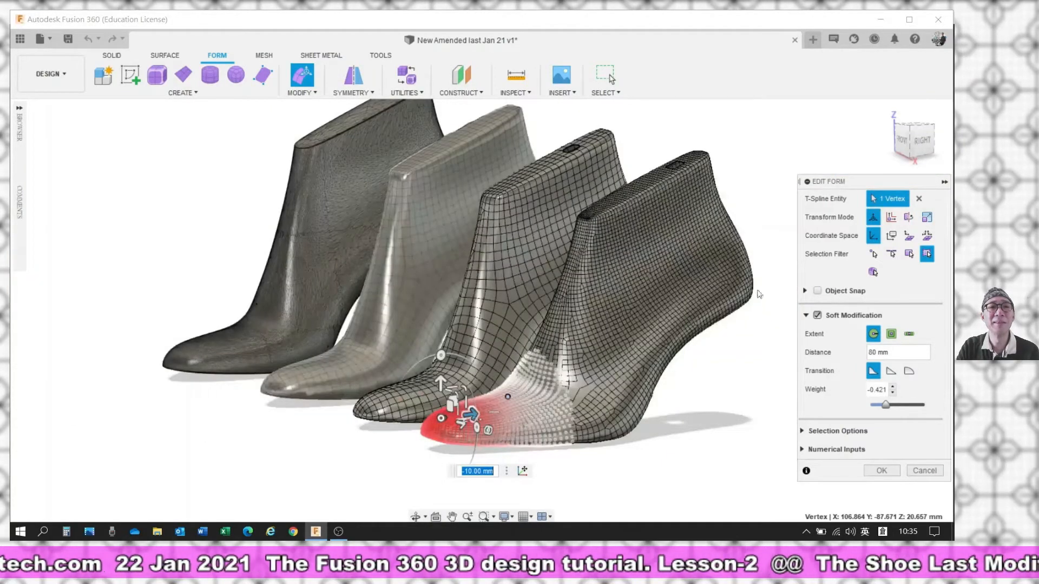
pyautogui.moveTo(911, 138); pyautogui.dragTo(913, 153)
pyautogui.click(915, 125)
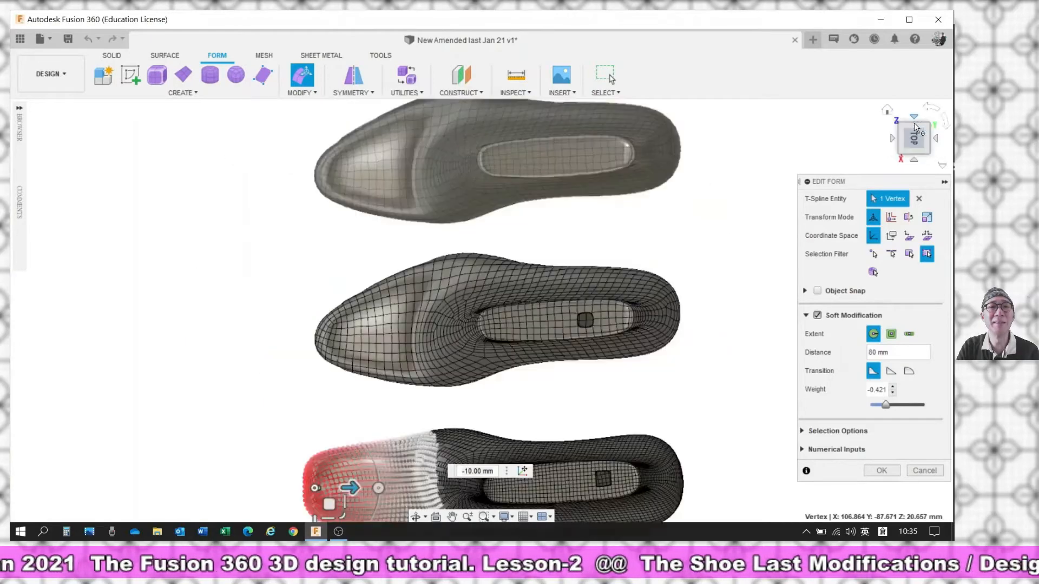
pyautogui.click(945, 119)
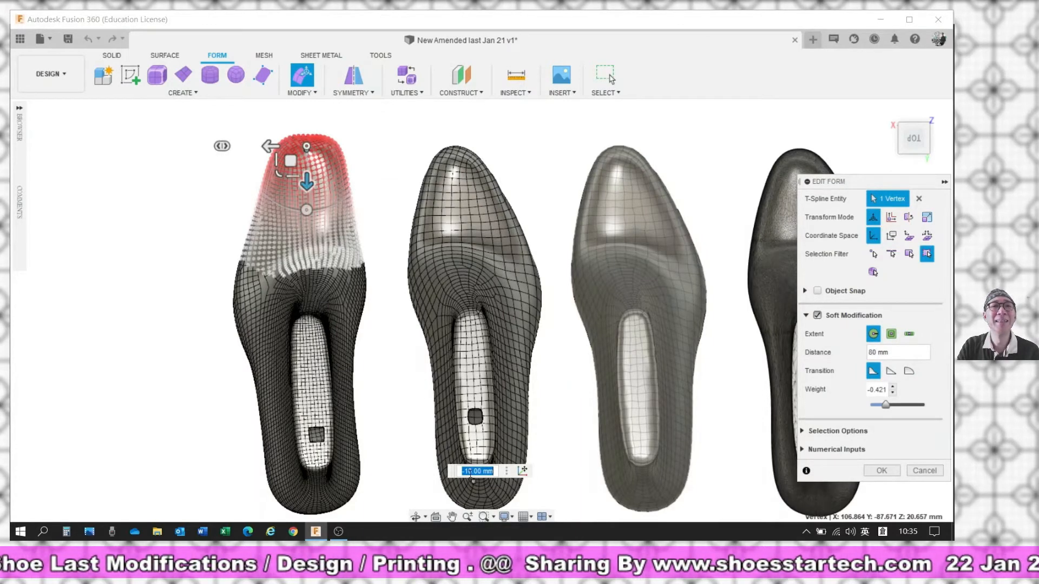
pyautogui.press('BackSpace')
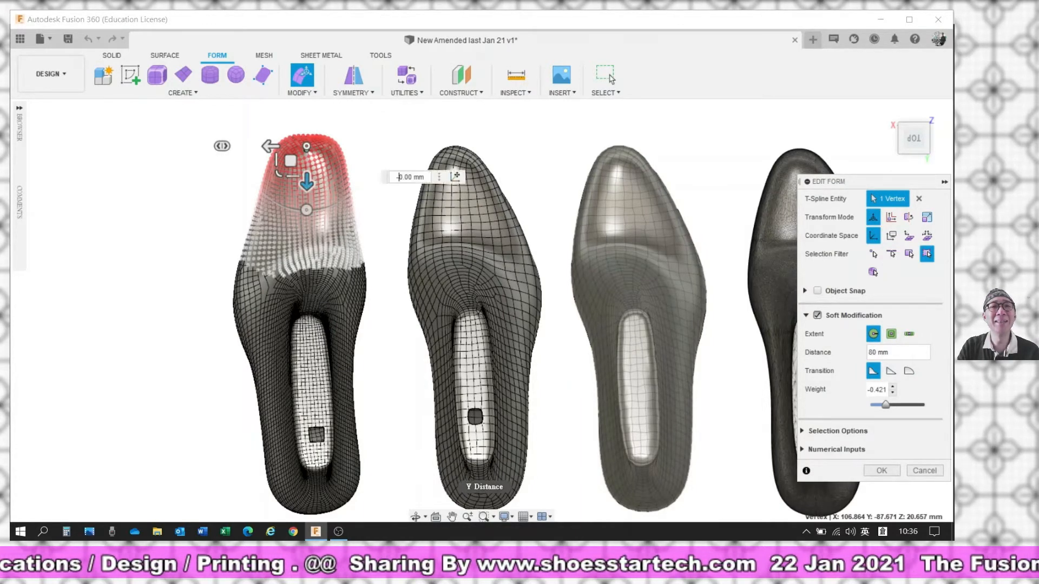
pyautogui.write('3')
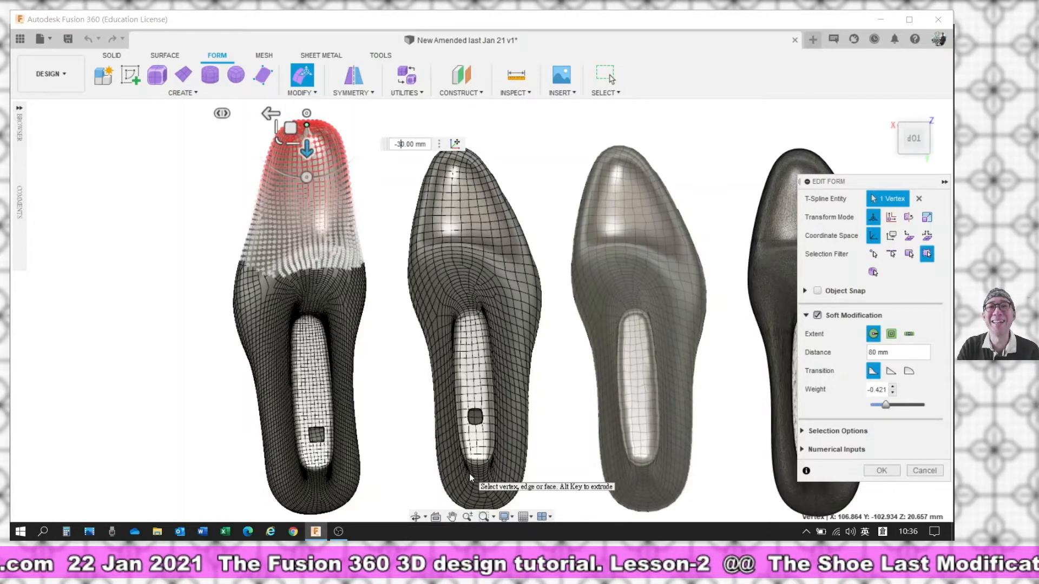
# Step: Try a Y distance of -50 mm for the selected vertex on the square-toed last's toe
pyautogui.press('BackSpace')
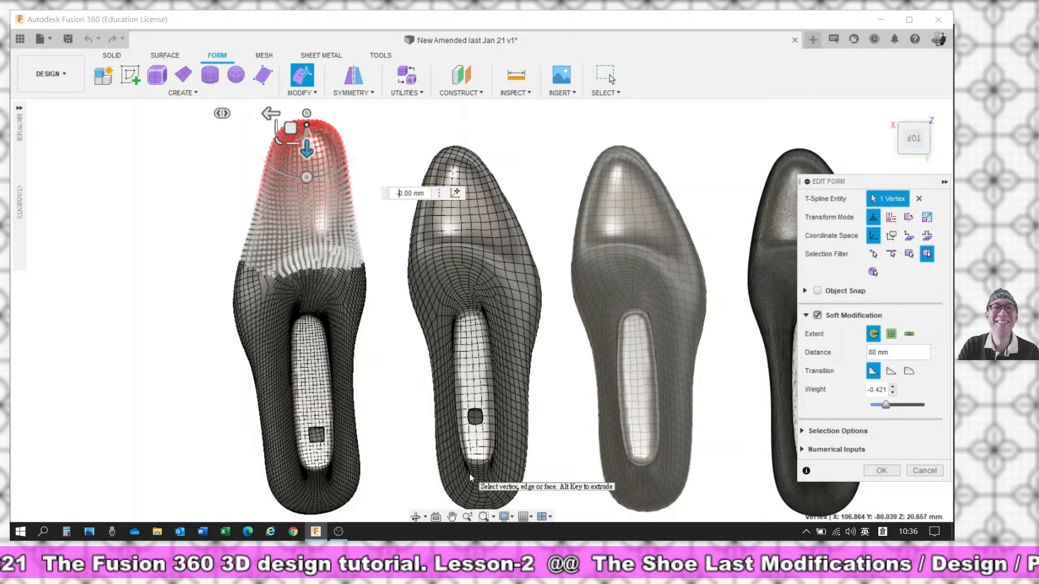
pyautogui.write('5')
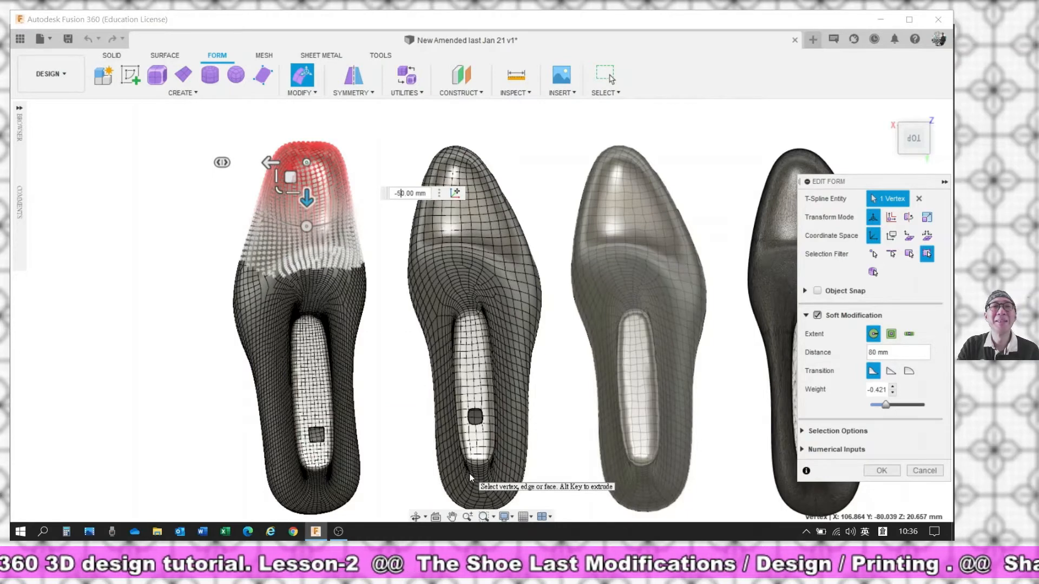
pyautogui.press('BackSpace')
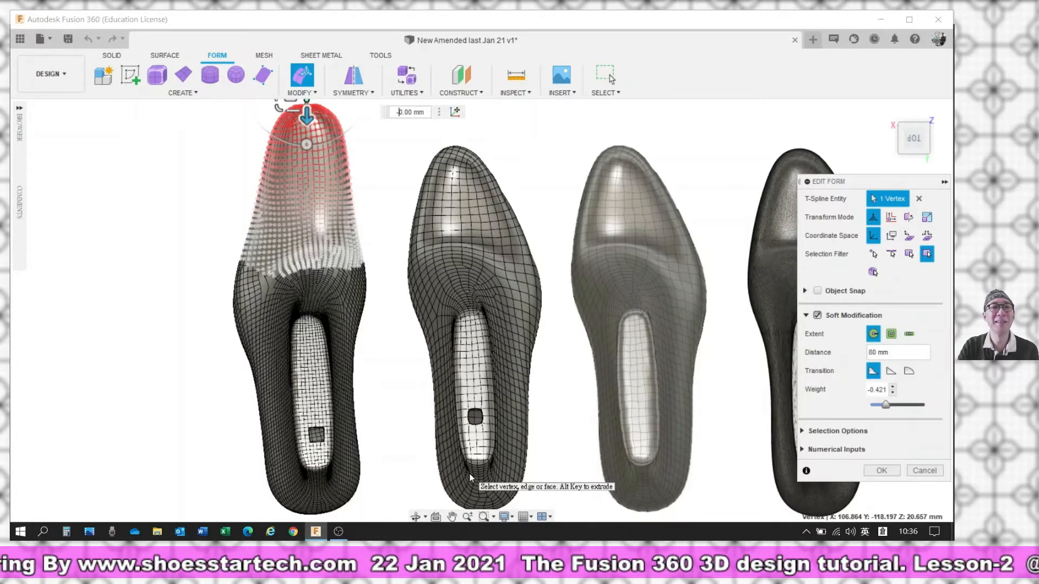
pyautogui.hotkey('ctrl', 'z')
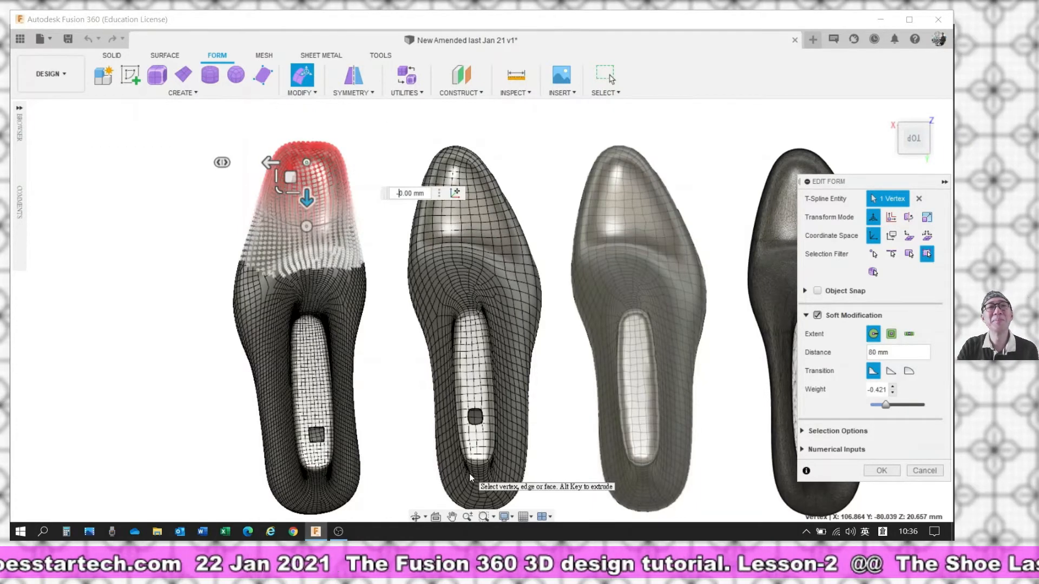
# Step: Try widening the square-toed last's forepart by moving a vertex on its higher-X side 10 mm along the X axis
pyautogui.click(251, 278)
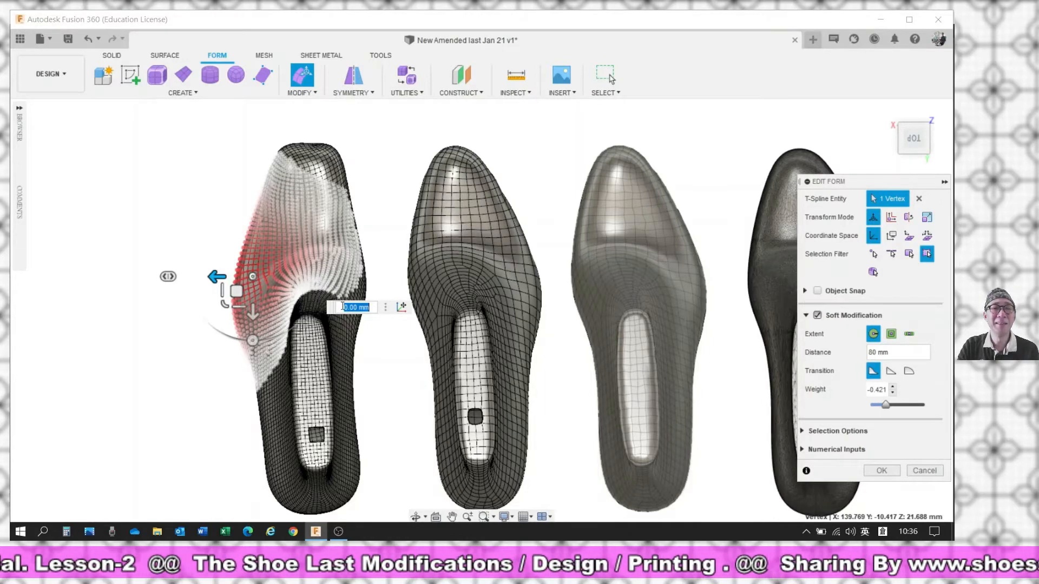
pyautogui.write('10')
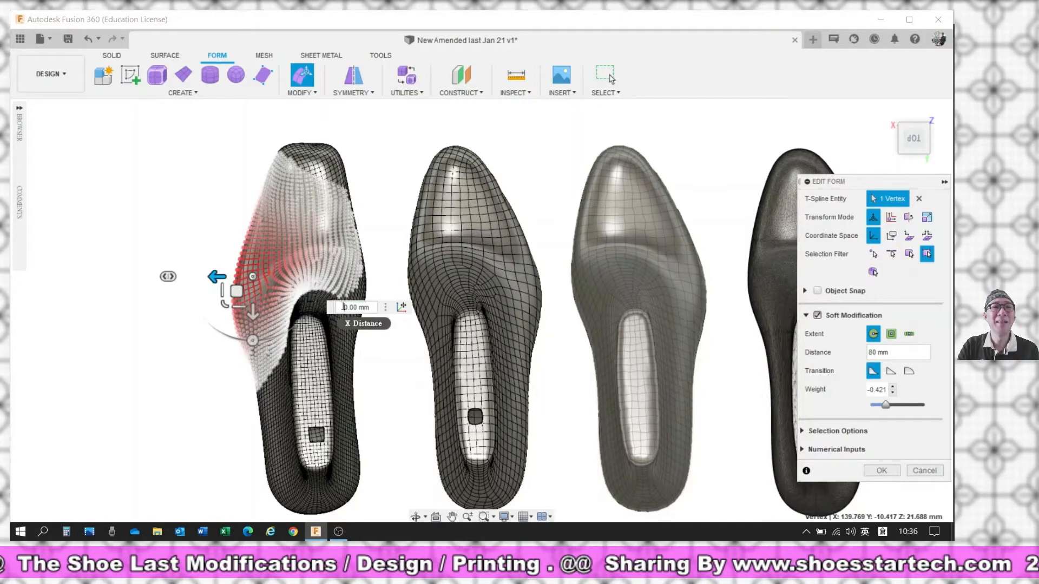
pyautogui.press('Return')
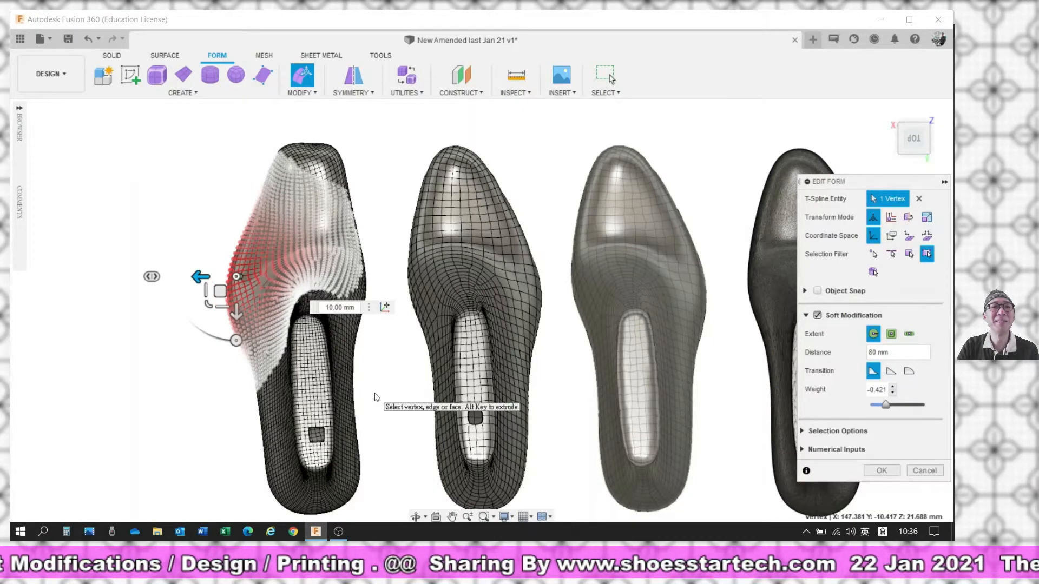
pyautogui.hotkey('ctrl', 'z')
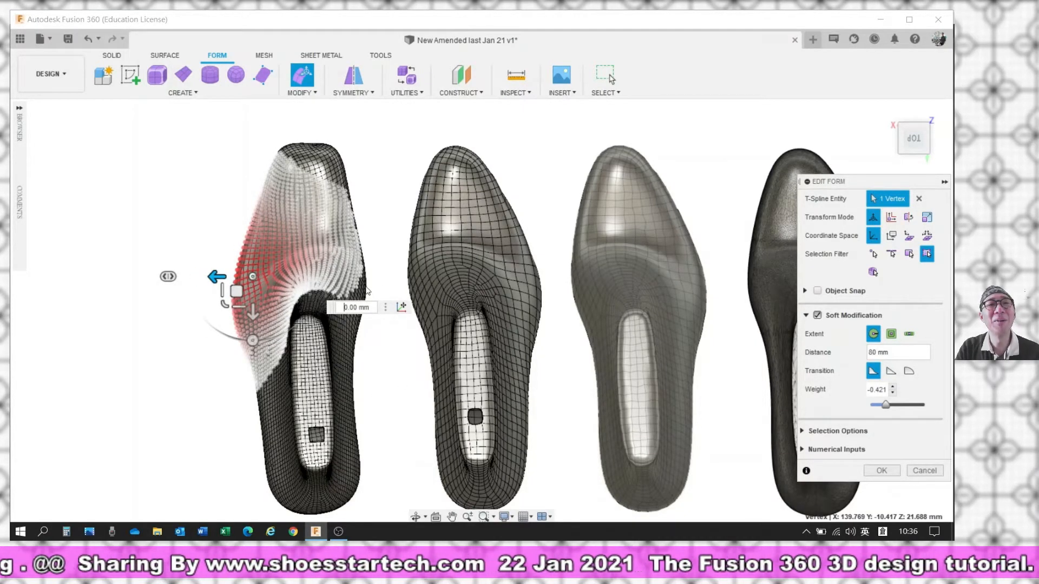
# Step: Move a vertex on the opposite side of the square-toed last's forepart by -10 mm along X and finish the form edit
pyautogui.click(344, 305)
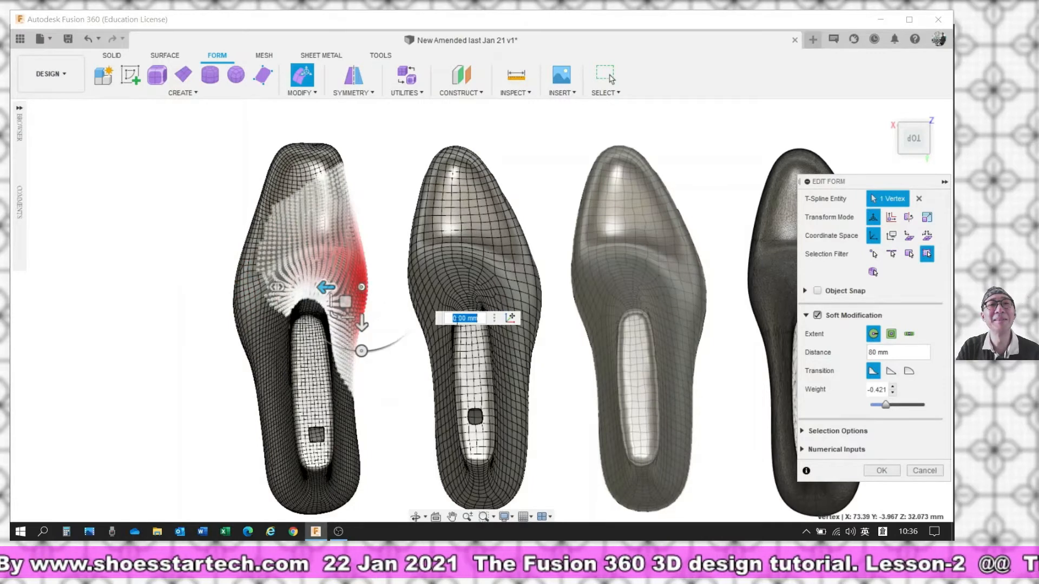
pyautogui.click(452, 318)
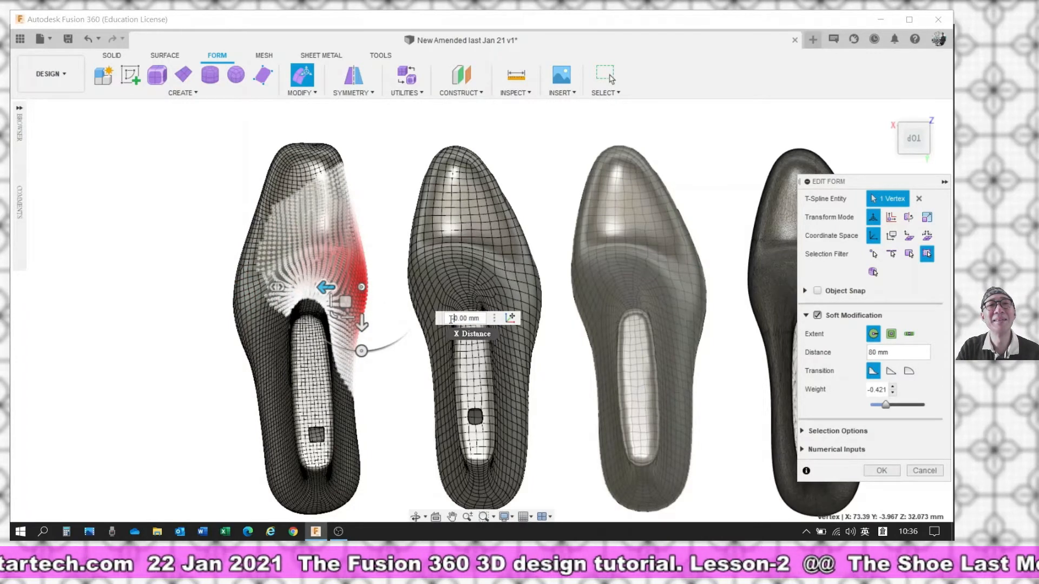
pyautogui.write('-1')
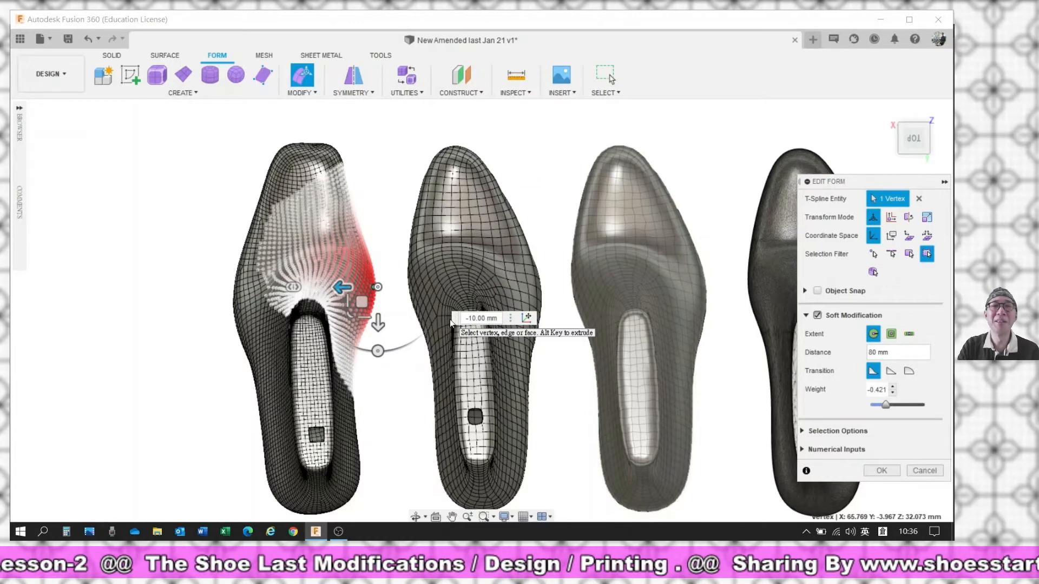
pyautogui.click(880, 471)
# Step: View the lasts from the front and undo the last form edit on the square-toed last
pyautogui.moveTo(915, 150)
pyautogui.mouseDown()
pyautogui.moveTo(918, 105)
pyautogui.moveTo(752, 103)
pyautogui.mouseUp()
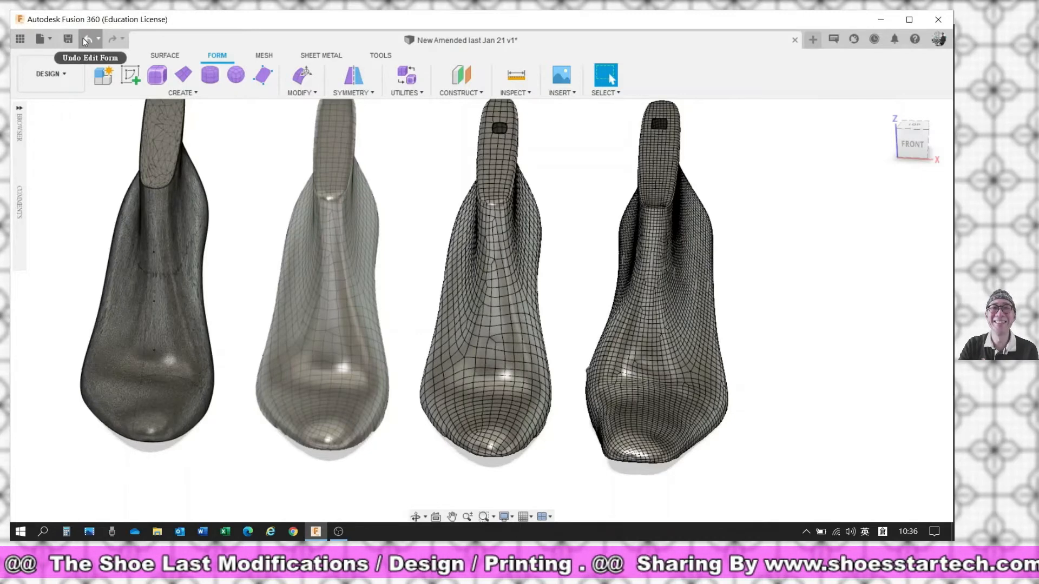
pyautogui.hotkey('ctrl', 'z')
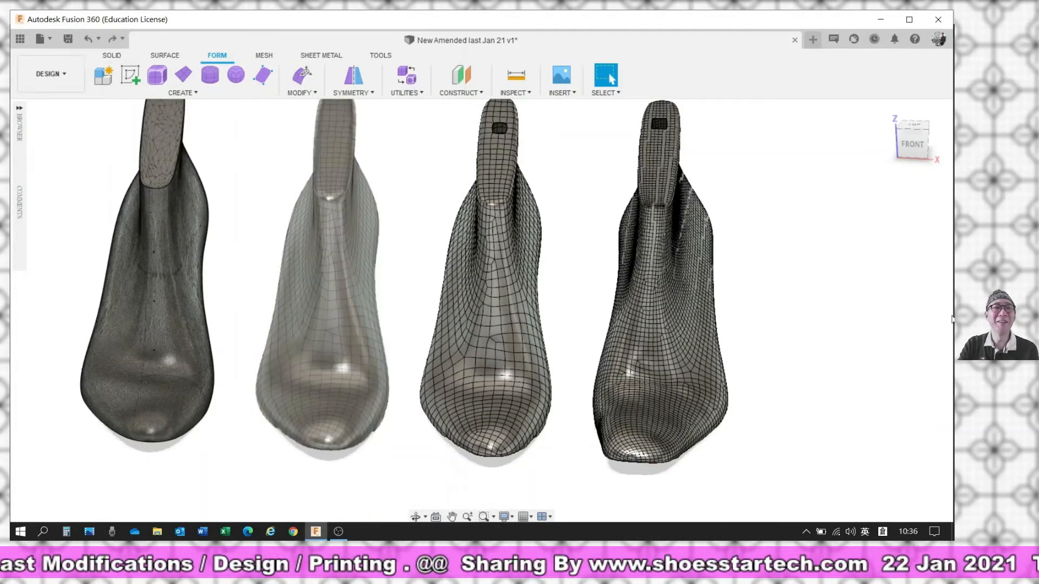
pyautogui.click(920, 150)
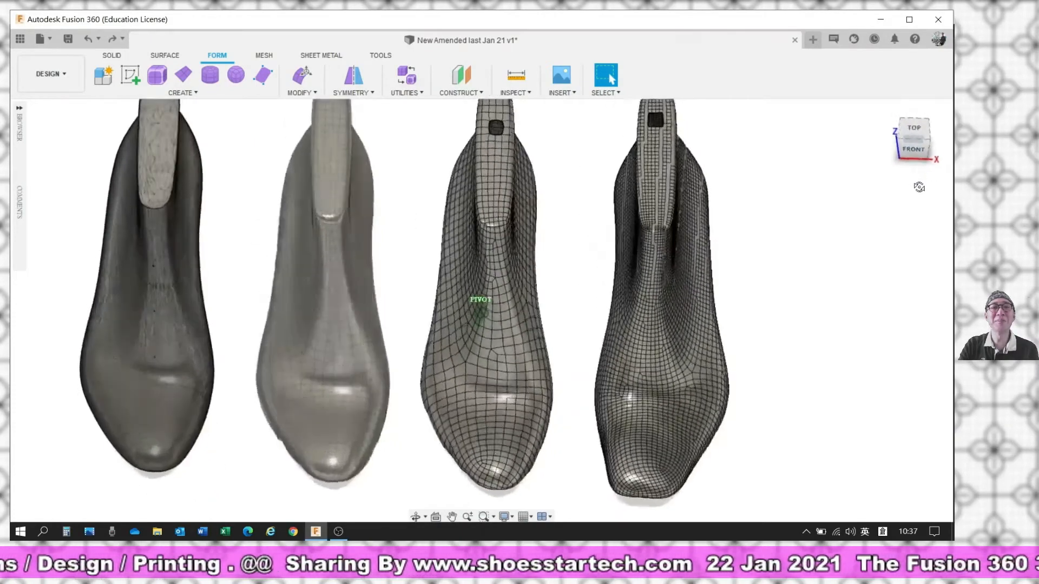
pyautogui.scroll(-1, 823, 269)
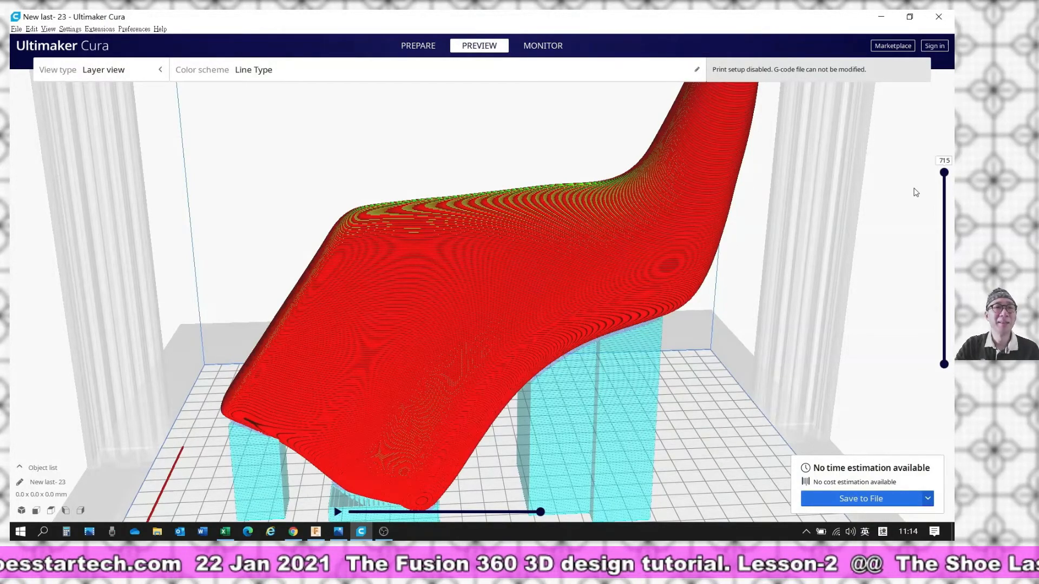
# Step: Switch to Ultimaker Cura and examine the layer preview of the sliced last and its supports from several sides and above
pyautogui.scroll(-3, 644, 405)
pyautogui.moveTo(606, 438); pyautogui.dragTo(393, 421, button='right')
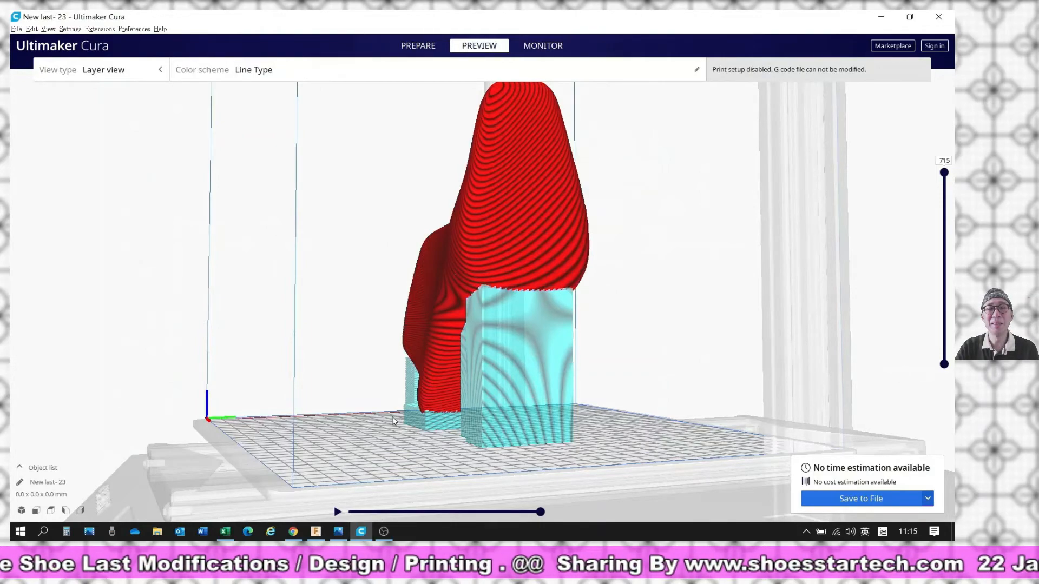
pyautogui.moveTo(393, 422); pyautogui.dragTo(89, 453, button='right')
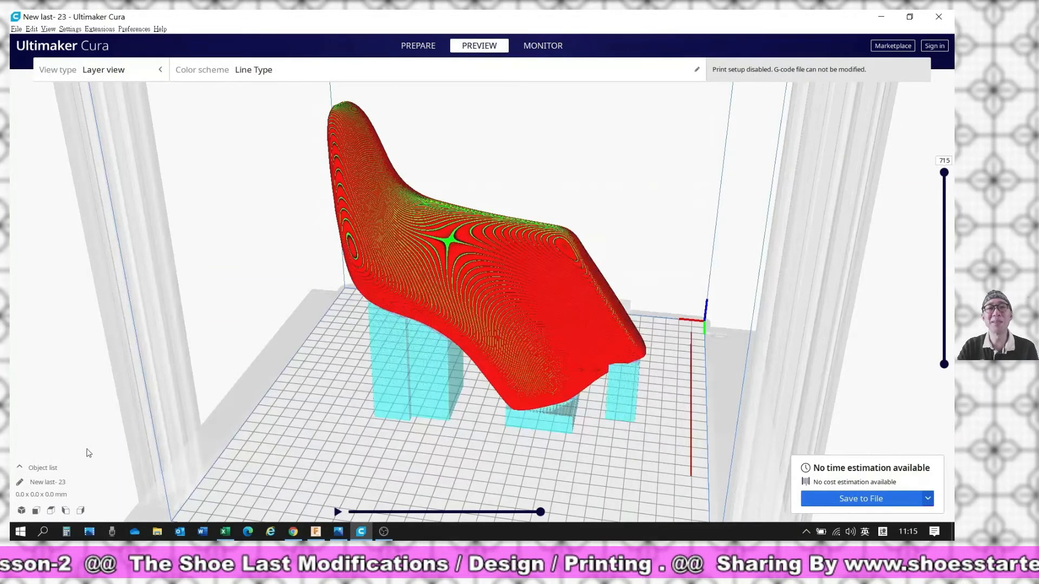
pyautogui.moveTo(87, 450); pyautogui.dragTo(155, 485, button='right')
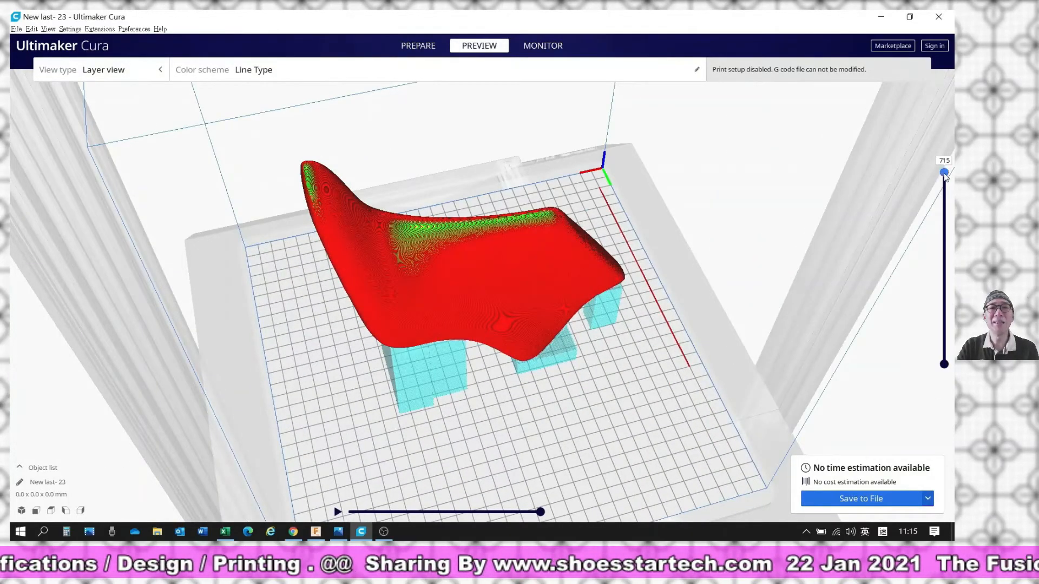
# Step: Lower the previewed layers to layer 1 and raise them back to layer 715 to examine the last's infill and supports
pyautogui.moveTo(945, 172); pyautogui.dragTo(947, 294)
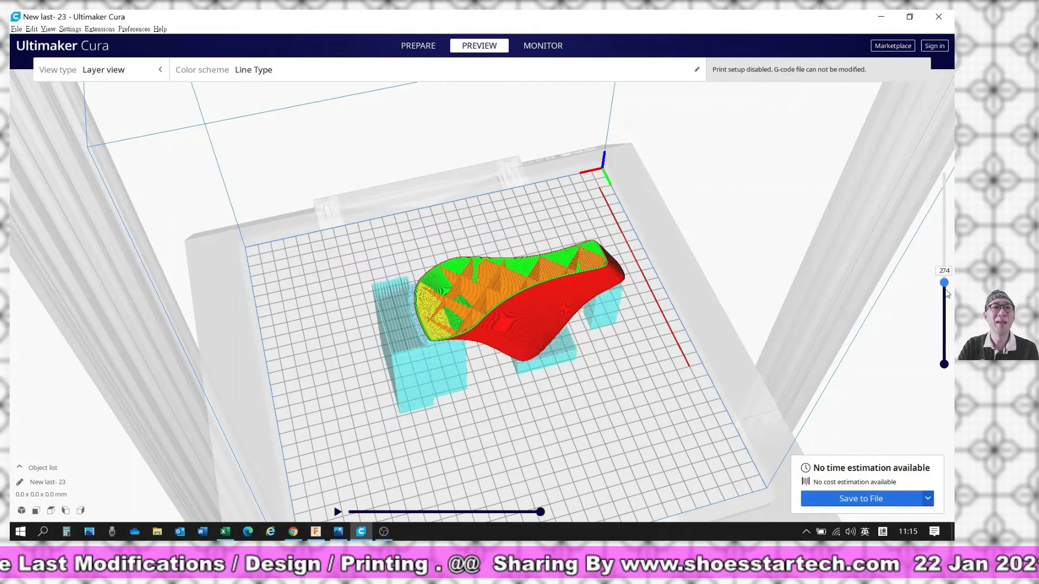
pyautogui.moveTo(947, 292); pyautogui.dragTo(950, 359)
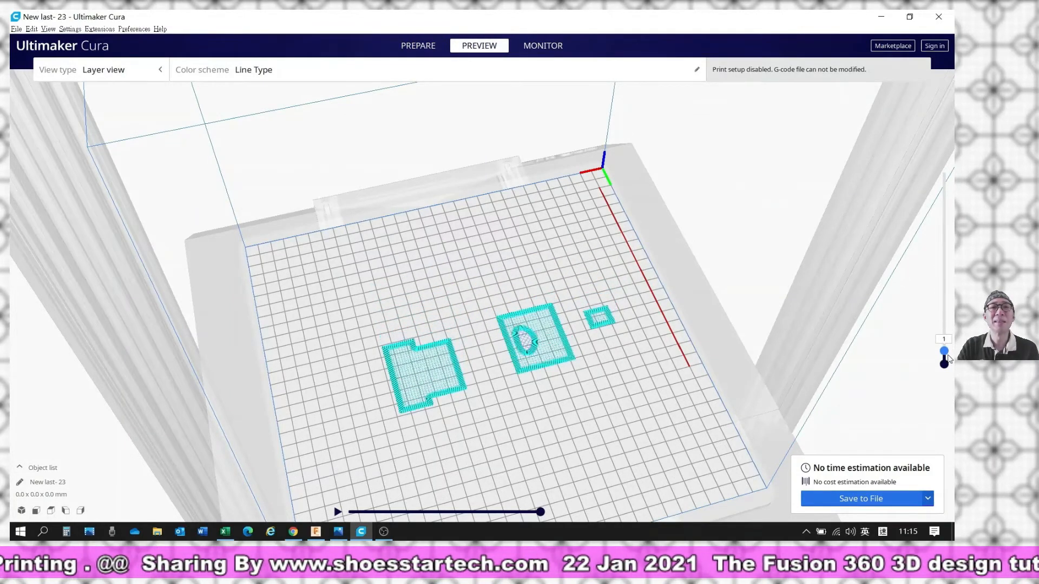
pyautogui.moveTo(672, 404); pyautogui.dragTo(622, 363, button='right')
pyautogui.moveTo(947, 356); pyautogui.dragTo(951, 264)
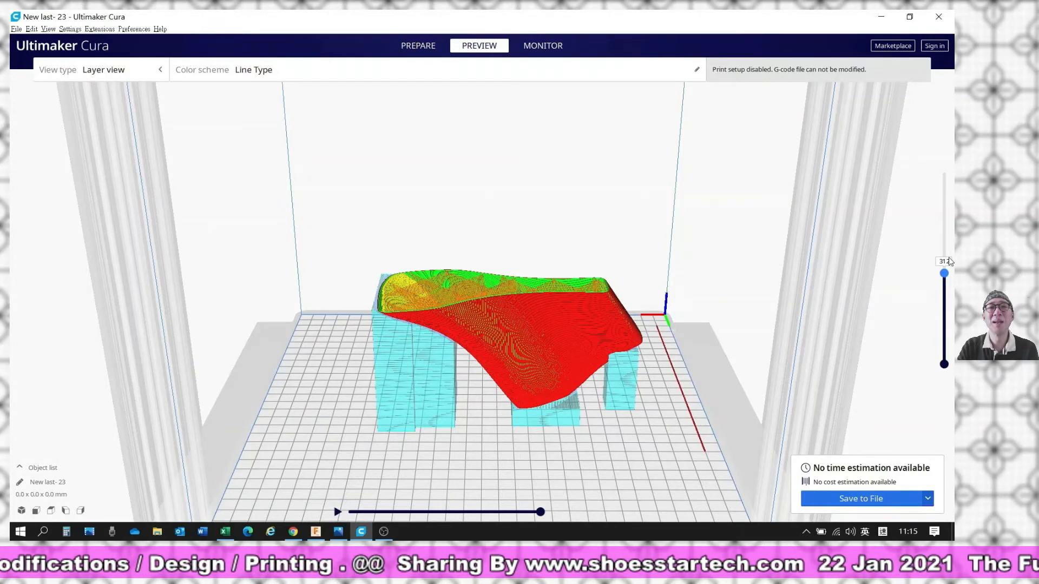
pyautogui.moveTo(950, 262); pyautogui.dragTo(949, 161)
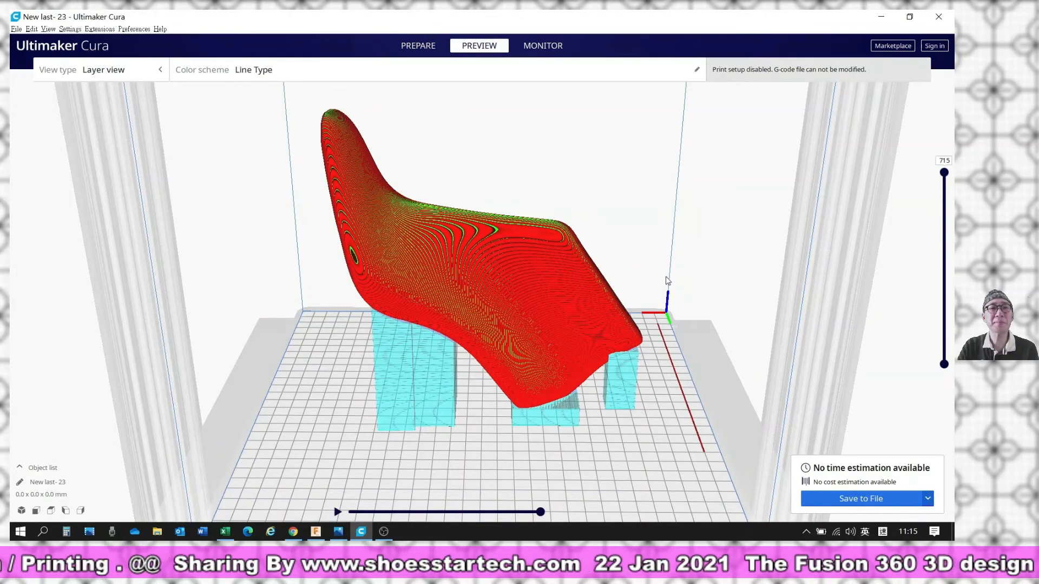
# Step: View the sliced last from its toe end and cut the layer preview at layer 316 to examine the infill and supports
pyautogui.moveTo(668, 281); pyautogui.dragTo(358, 243, button='right')
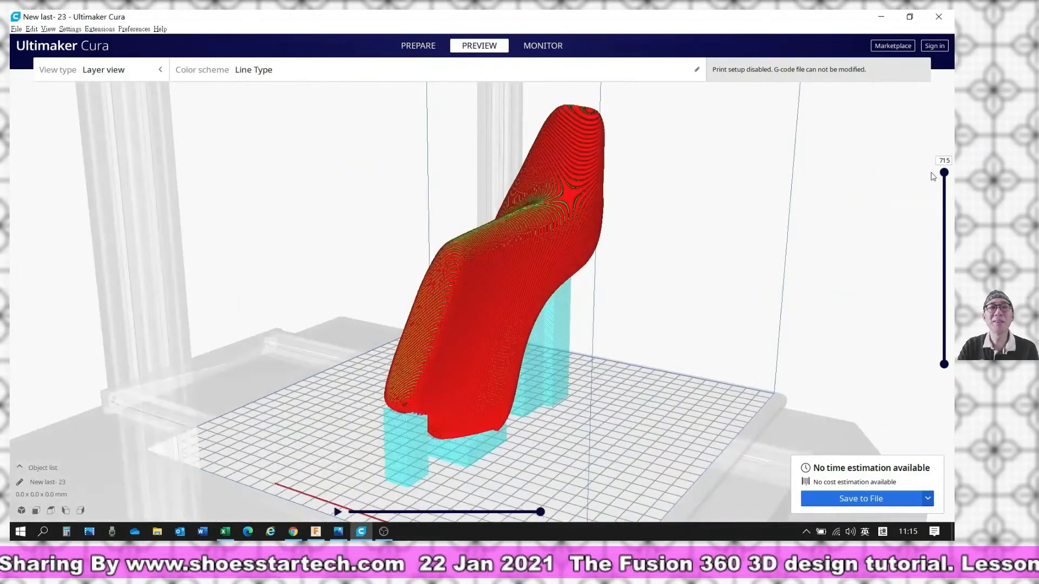
pyautogui.moveTo(944, 173); pyautogui.dragTo(950, 276)
pyautogui.moveTo(722, 352); pyautogui.dragTo(677, 336, button='right')
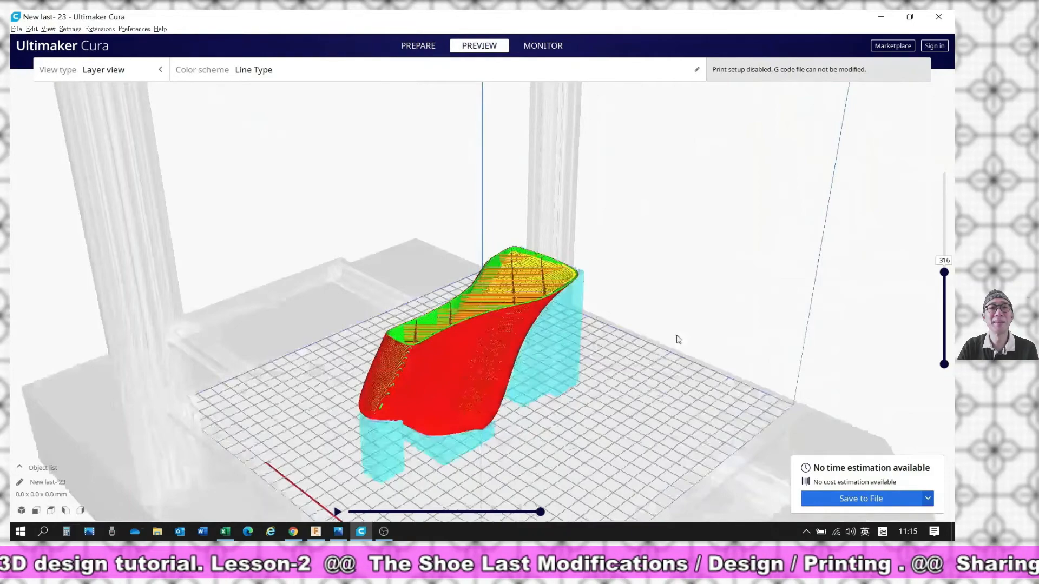
pyautogui.moveTo(676, 336)
pyautogui.mouseDown(button='right')
pyautogui.moveTo(662, 305)
pyautogui.moveTo(642, 346)
pyautogui.moveTo(698, 357)
pyautogui.moveTo(676, 331)
pyautogui.mouseUp(button='right')
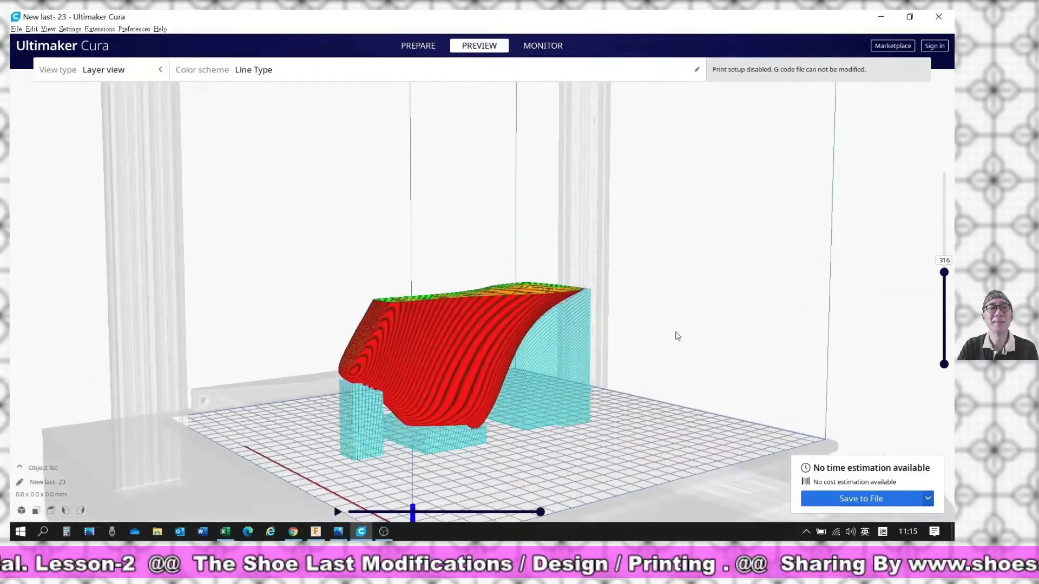